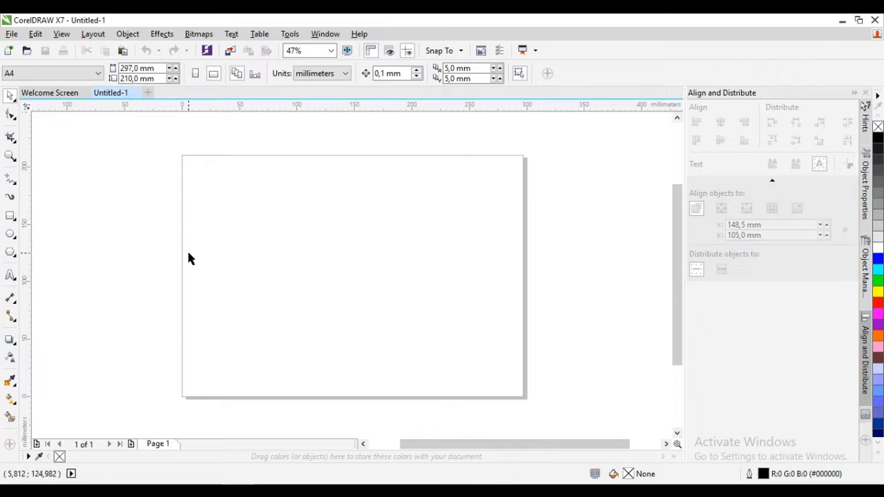
- Import Untitled-1.jpg, the Pawon Bude character image, from the Yoku02 folder on drive E and place it on the page
key("ctrl+i")
scroll(483, 276, "down", 15)
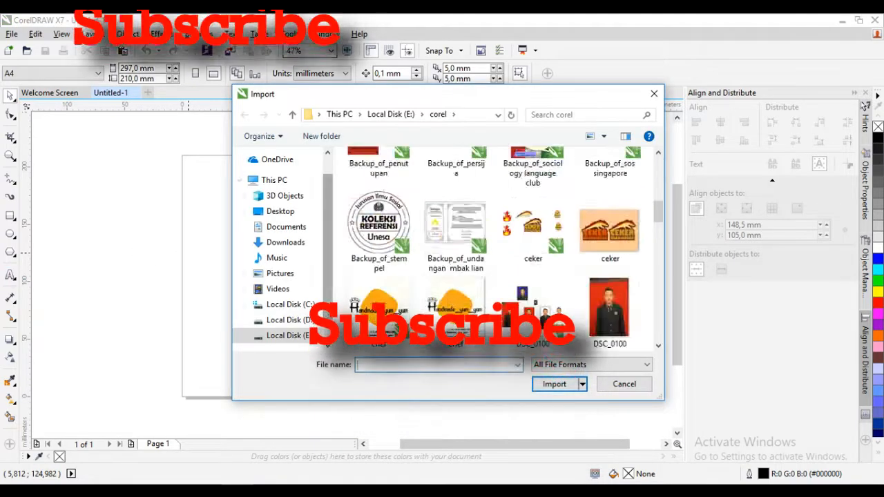
left_click(290, 336)
double_click(373, 197)
scroll(373, 311, "down", 5)
scroll(377, 312, "up", 5)
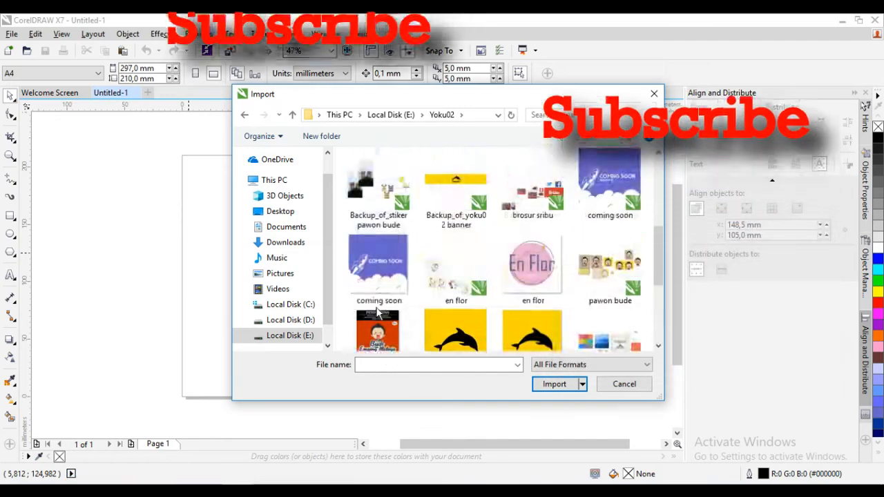
scroll(380, 308, "down", 5)
double_click(383, 298)
left_click(247, 194)
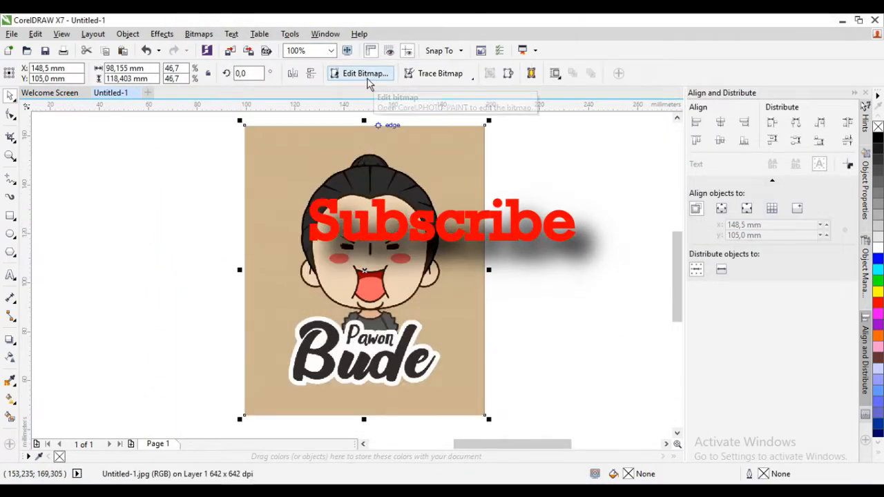
- Open the bitmap in Corel PHOTO-PAINT and delete its beige background using a magic wand mask with tolerance 10
left_click(367, 79)
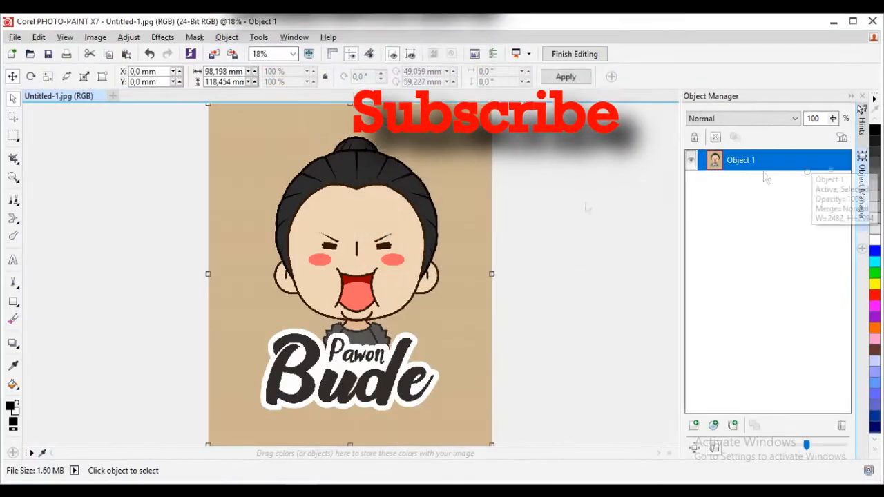
left_click(13, 136)
left_click(76, 168)
left_click(270, 141)
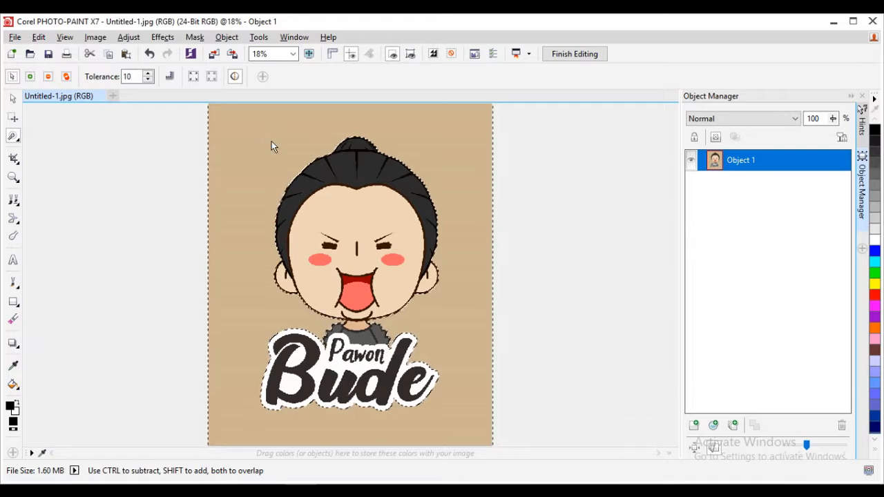
key("Delete")
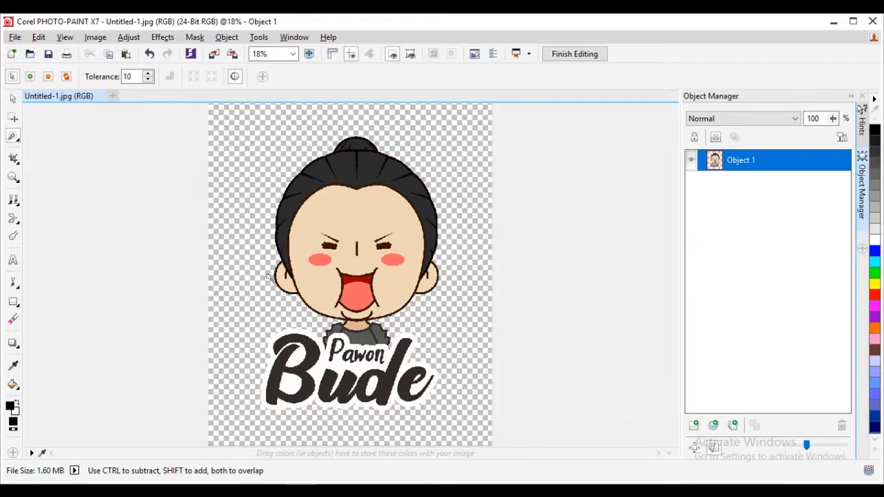
- Finish editing the cut-out bitmap and save the changes back to the CorelDRAW drawing
left_click(574, 54)
left_click(495, 276)
left_click(13, 319)
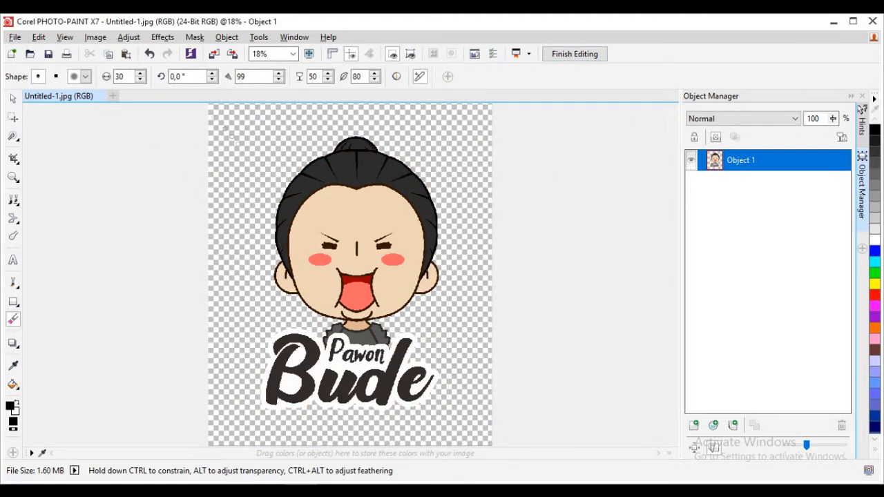
type("0")
left_click(575, 54)
left_click(389, 274)
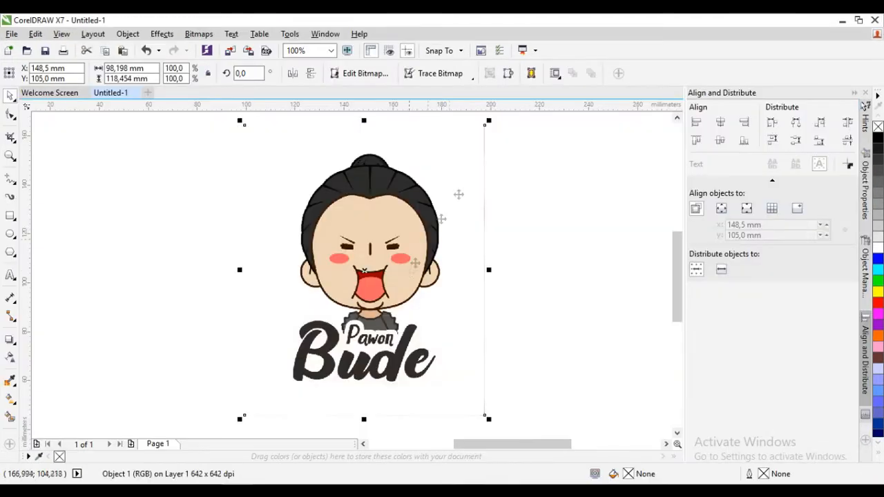
- Scale the character image down proportionally around its centre
left_click_drag(489, 120, 452, 163)
left_click(466, 182)
scroll(532, 167, "up", 1)
scroll(531, 168, "down", 1)
scroll(542, 337, "up", 1)
scroll(542, 337, "down", 1)
scroll(509, 173, "up", 1)
scroll(509, 173, "down", 1)
- Check the character's transparency against a temporary page-sized blue rectangle and delete the rectangle
double_click(10, 216)
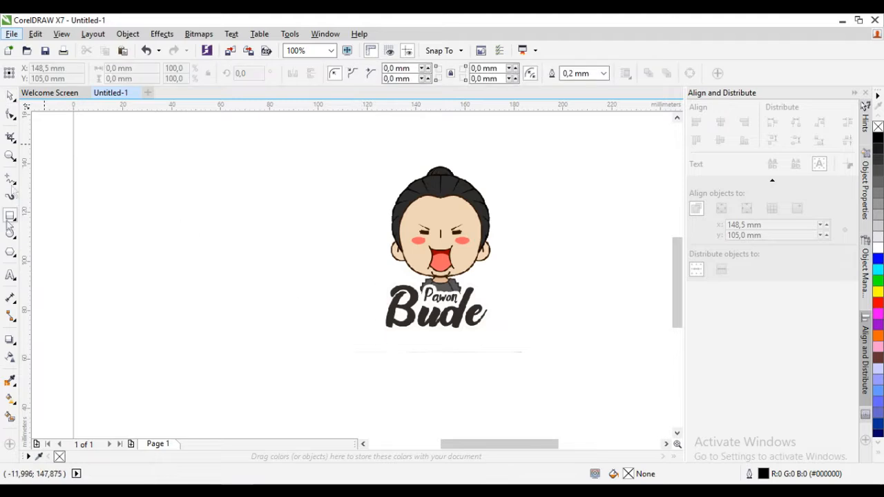
left_click(878, 258)
scroll(464, 245, "up", 1)
scroll(438, 265, "down", 1)
left_click_drag(403, 243, 228, 238)
key("ctrl+z")
left_click(223, 269)
key("Delete")
- Draw a three-sided polygon about 75 mm wide and flip it vertically so it points down
left_click(11, 252)
mouse_move(182, 173)
left_mouse_down()
mouse_move(367, 375)
mouse_move(369, 366)
left_mouse_up()
left_click(311, 74)
- Bow the polygon's sides outward into a shield, centred on the page and enlarged to about 87 × 84 mm
key("F10")
left_click_drag(268, 176, 276, 161)
key("space")
key("p")
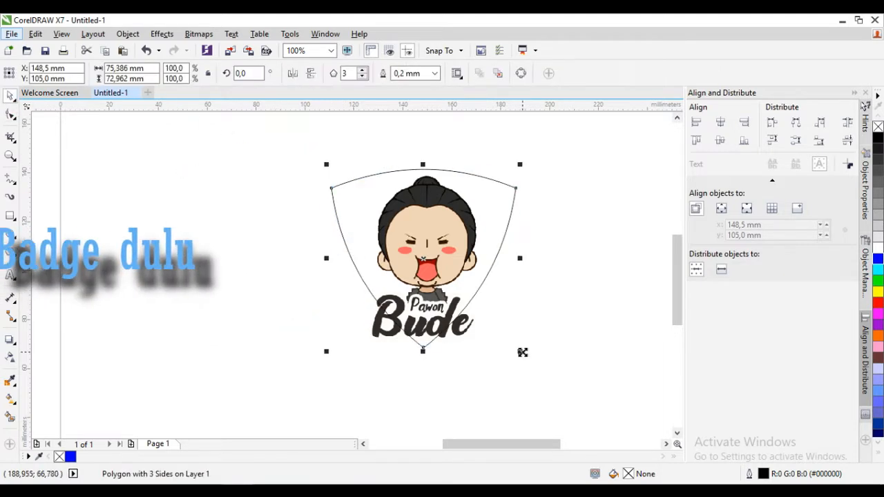
left_click_drag(523, 352, 538, 366)
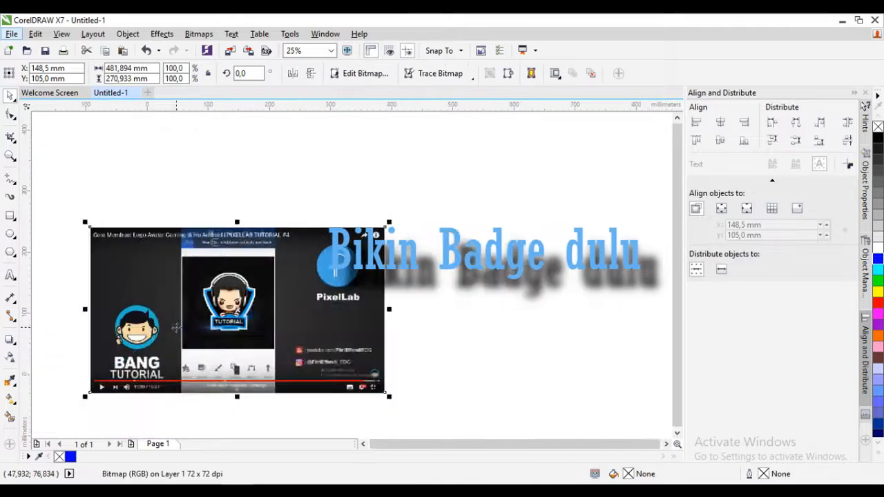
- Crop the reference screenshot to its logo by intersecting it with a rectangle about 149 × 150 mm and deleting the remainder
scroll(135, 280, "up", 2)
key("F6")
left_click_drag(218, 394, 401, 209)
left_click(10, 96)
left_click(449, 186, "shift")
left_click(391, 74)
left_click(587, 268)
key("Delete")
- Move the cropped reference logo beside the page and place a traced vector version of it underneath
mouse_move(352, 277)
left_mouse_down()
mouse_move(423, 283)
mouse_move(651, 242)
left_mouse_up()
scroll(567, 308, "right", 1)
scroll(548, 309, "down", 1)
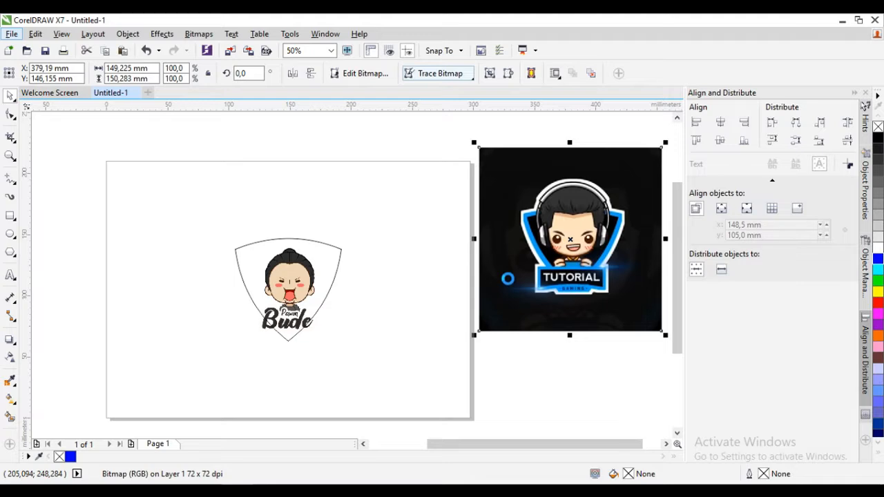
scroll(520, 270, "down", 1)
mouse_move(547, 262)
left_mouse_down()
mouse_move(365, 264)
mouse_move(544, 367)
left_mouse_up()
scroll(545, 368, "up", 1)
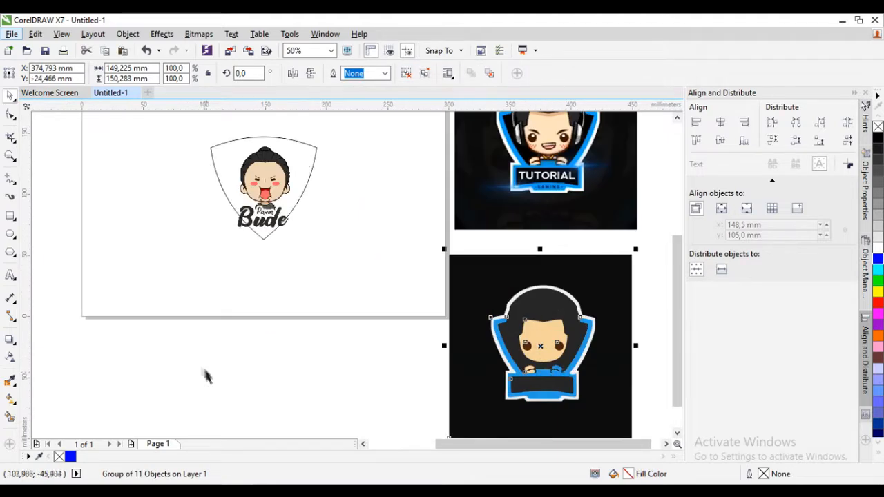
- Fill the shield with the traced logo's dark colour #272628 and send it behind the character
left_click(574, 335)
left_click(302, 162)
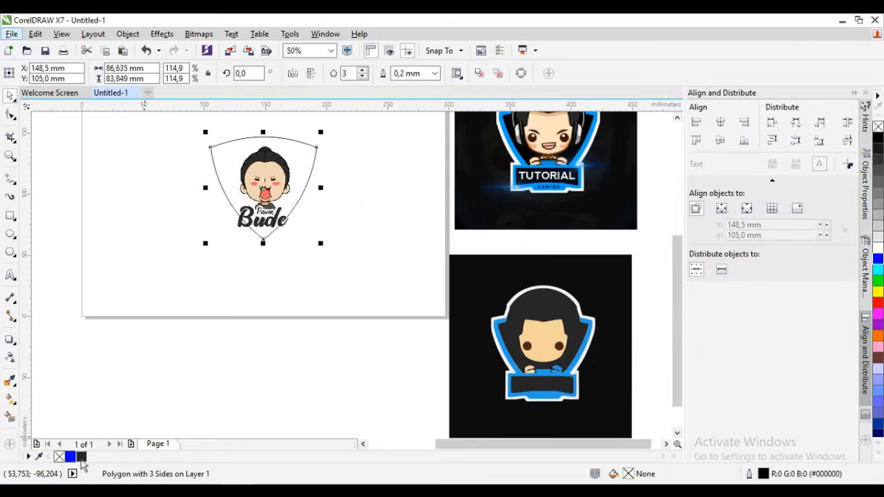
left_click(81, 457)
key("shift+Page_Down")
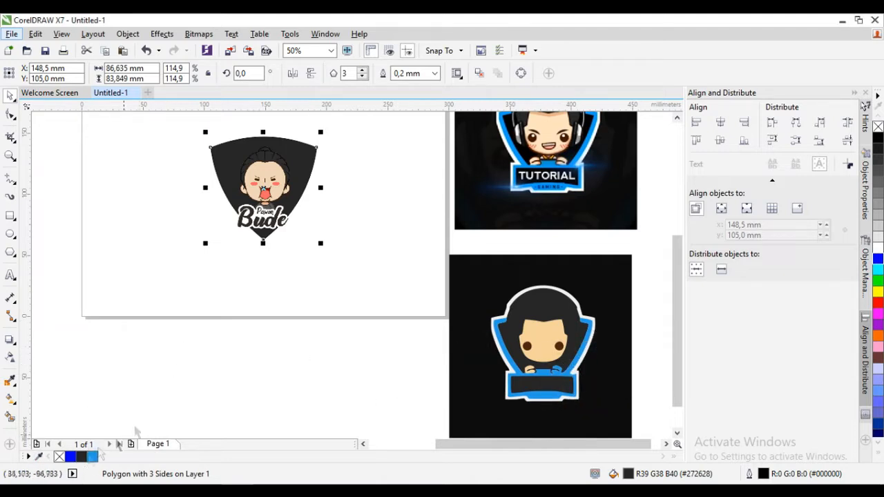
- Give the shield a 3.0 mm outline in the reference logo's blue
left_click(435, 73)
left_click(414, 136)
left_click(435, 75)
left_click(414, 193)
left_click(435, 75)
left_click(406, 203)
left_click(435, 76)
left_click(410, 196)
- Add a thicker white outline to the dark shield behind its blue border
left_click(359, 189)
left_click(301, 157)
left_click(435, 73)
left_click(408, 207)
- Add a page-sized background rectangle filled with #272628 behind the artwork
double_click(10, 216)
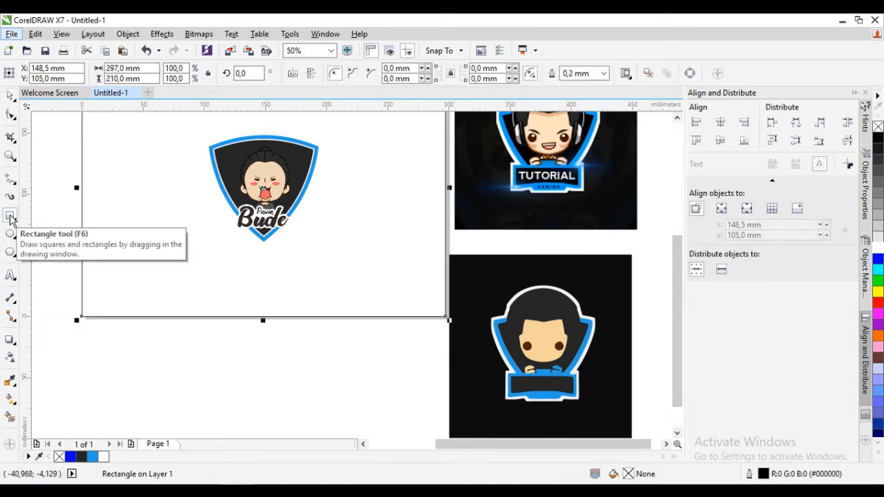
left_click(81, 456)
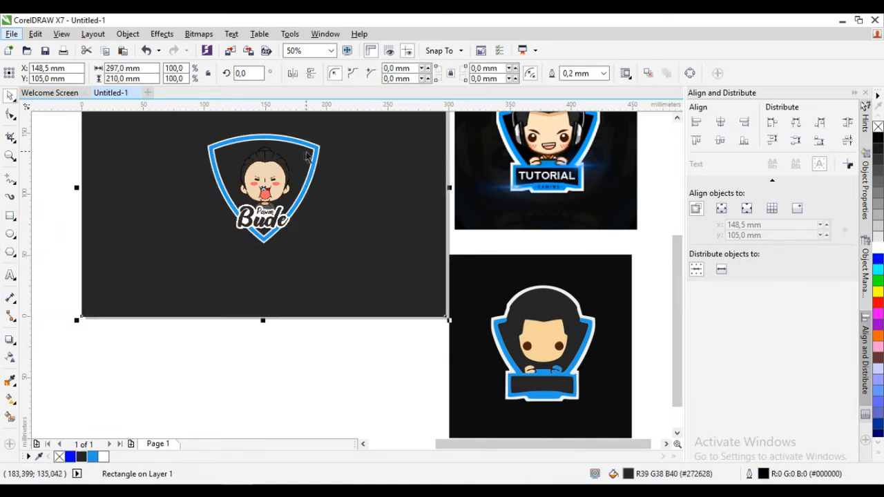
- Recentre the dark shield on the page, try a 10.0 mm outline on it, and remove its outline
left_click_drag(307, 156, 351, 180)
key("p")
left_click(434, 73)
left_click(413, 225)
right_click(877, 127)
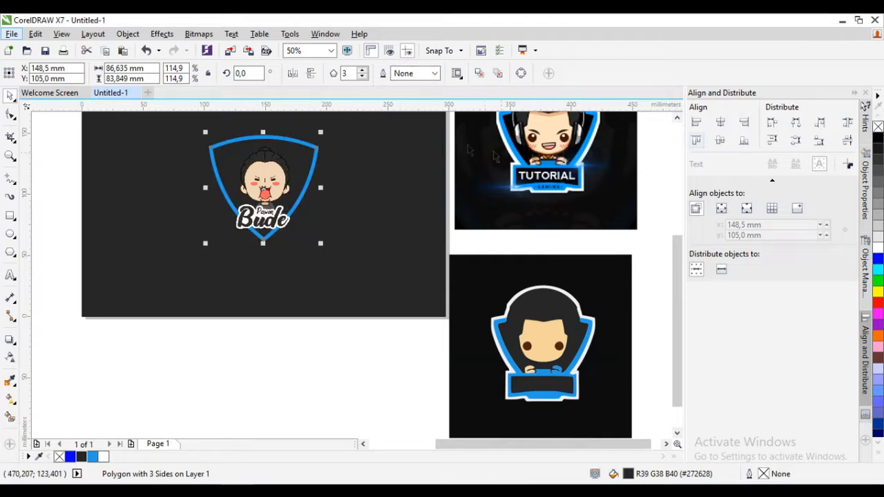
scroll(314, 149, "up", 1)
left_click_drag(321, 149, 413, 176)
key("ctrl+z")
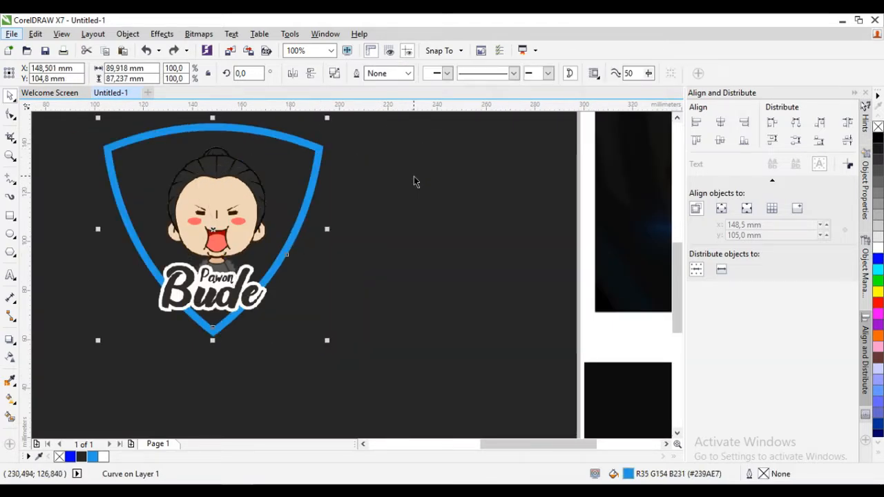
scroll(322, 227, "down", 1)
scroll(265, 197, "up", 1)
scroll(265, 198, "down", 1)
- Try to intersect the blue shield border with a rectangle drawn around the badge
left_click(9, 216)
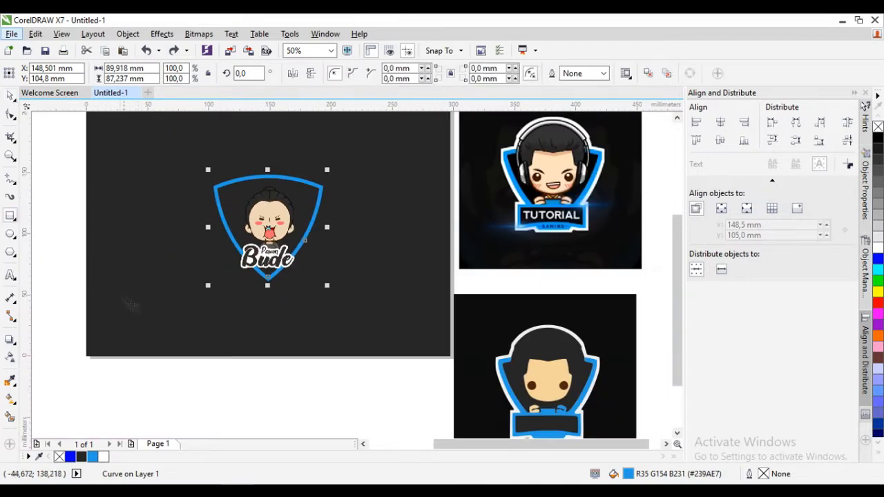
left_click_drag(175, 317, 387, 138)
left_click(9, 96)
scroll(321, 185, "up", 2)
left_click(318, 199, "shift")
left_click(395, 77)
scroll(392, 233, "down", 2)
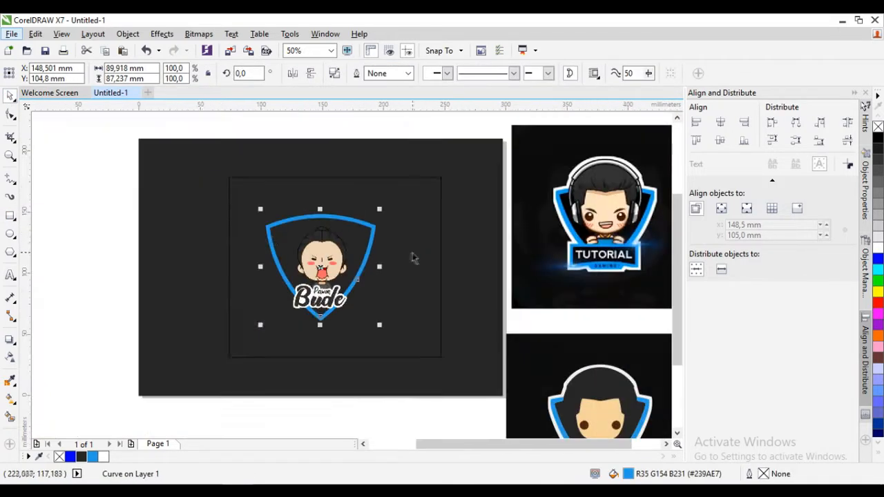
- Move the leftover shapes of the intersection attempt aside and delete the duplicate shield border
left_click_drag(440, 260, 165, 201)
scroll(360, 223, "up", 1)
left_click_drag(358, 216, 438, 194)
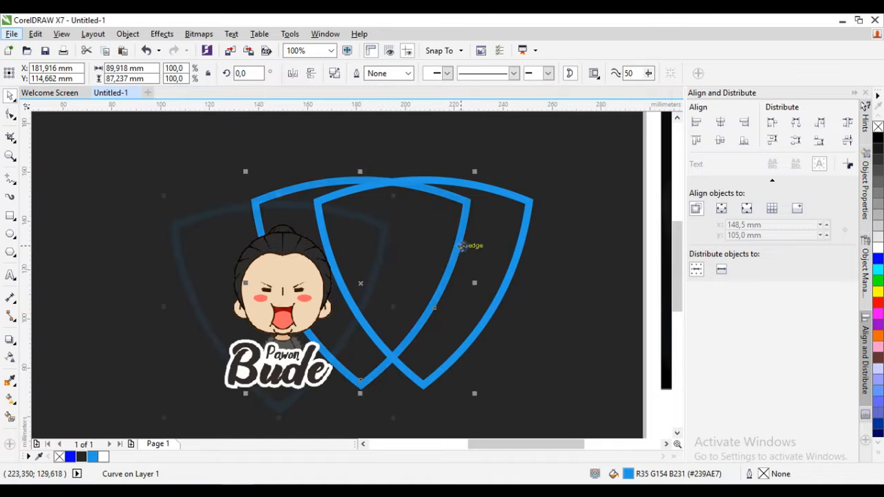
key("ctrl+z")
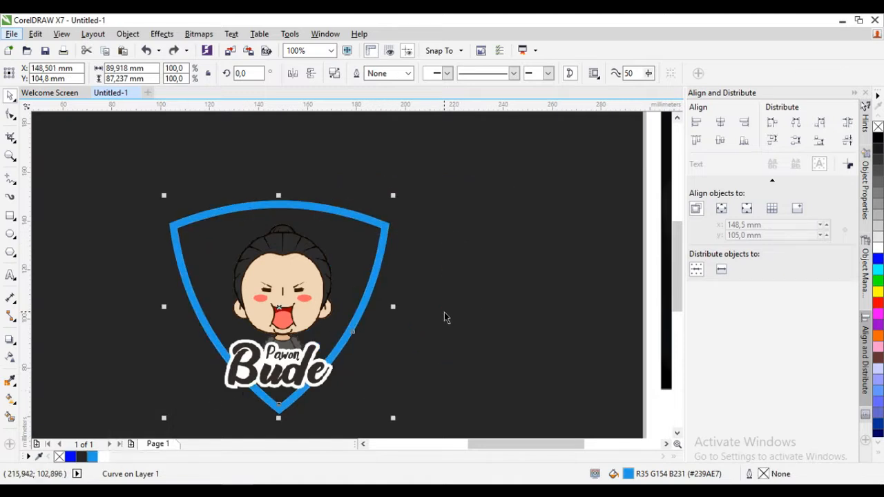
left_click_drag(386, 226, 516, 233)
key("Delete")
- Enlarge the dark shield to about 92 × 89 mm and give it a white 3.0 mm outline
left_click(381, 221)
left_click_drag(390, 198, 396, 192)
left_click(434, 73)
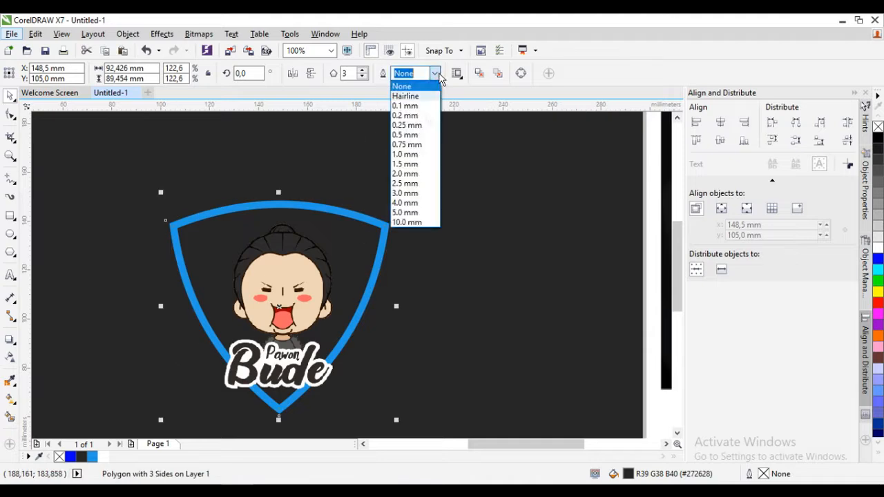
left_click(404, 204)
left_click(435, 73)
left_click(419, 203)
left_click(434, 73)
left_click(413, 192)
scroll(456, 290, "down", 2)
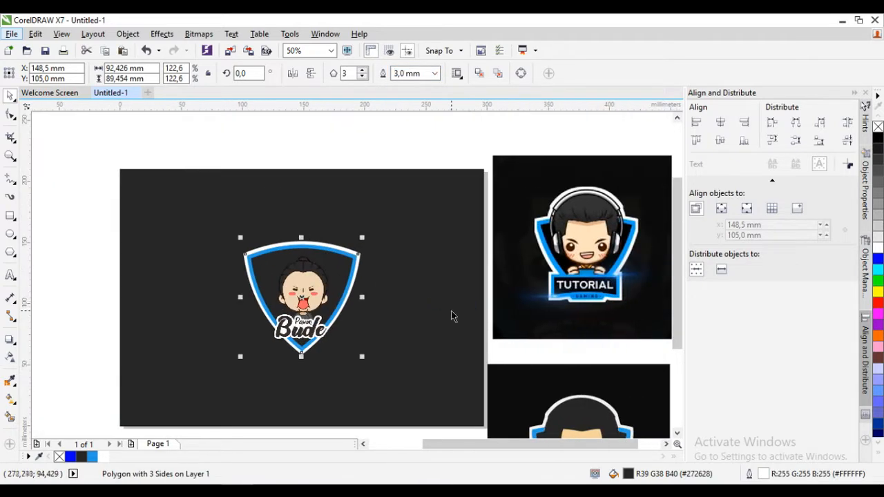
- Enlarge the character image proportionally around its centre to about 90 × 124 mm
left_click(307, 298)
left_click_drag(355, 225, 361, 217)
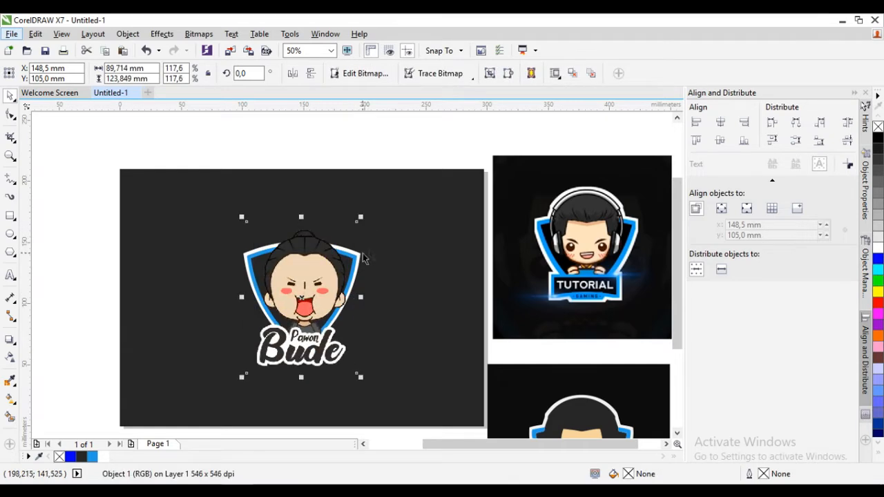
- Select the blue border curve and the shield polygon together and enlarge them to about 103 × 100 mm
scroll(355, 257, "up", 2)
left_click(374, 256, "shift")
scroll(375, 257, "down", 2)
left_click(867, 276)
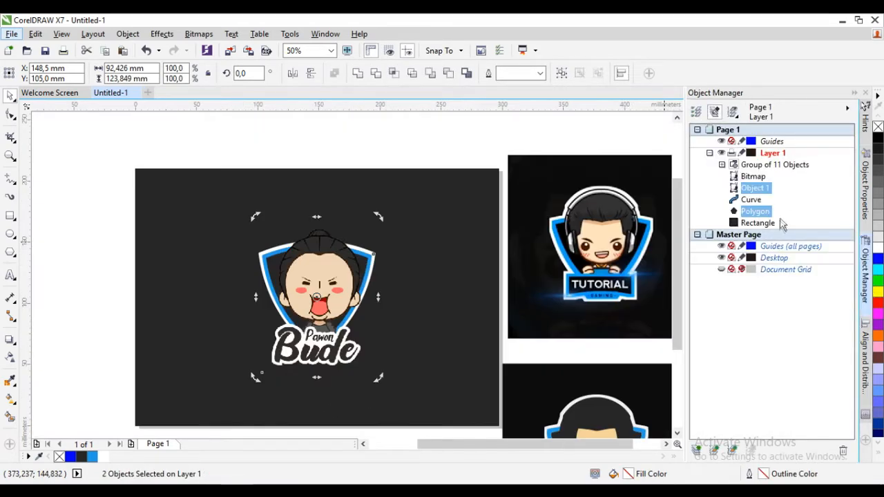
left_click(752, 200)
left_click(755, 212, "ctrl")
mouse_move(375, 239)
left_mouse_down()
mouse_move(397, 225)
mouse_move(382, 235)
mouse_move(390, 236)
left_mouse_up()
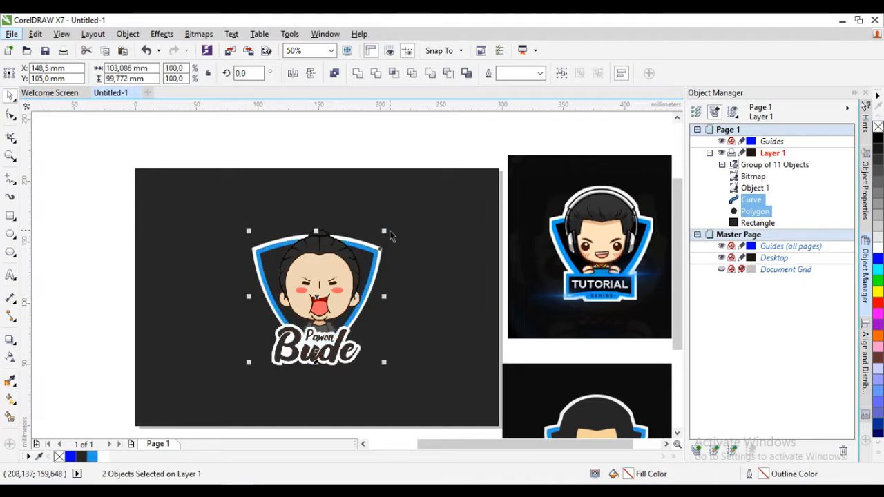
key("Escape")
left_click_drag(379, 335, 368, 309)
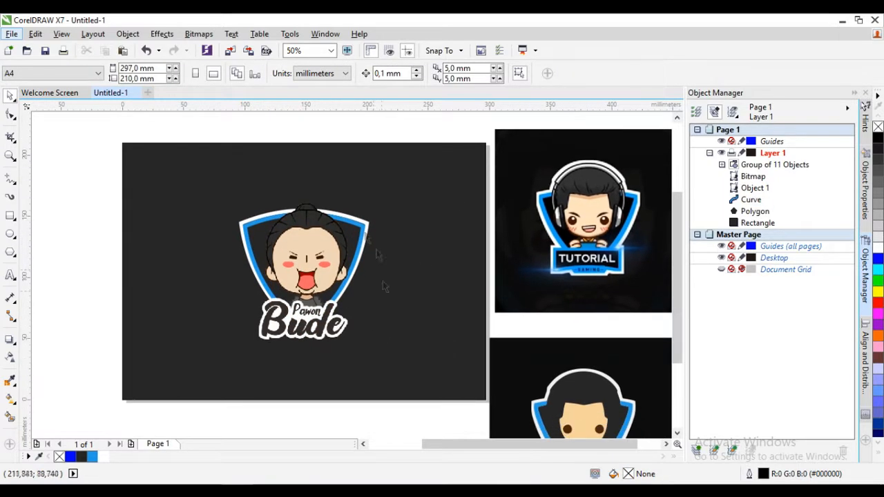
left_click(346, 297)
left_click(865, 167)
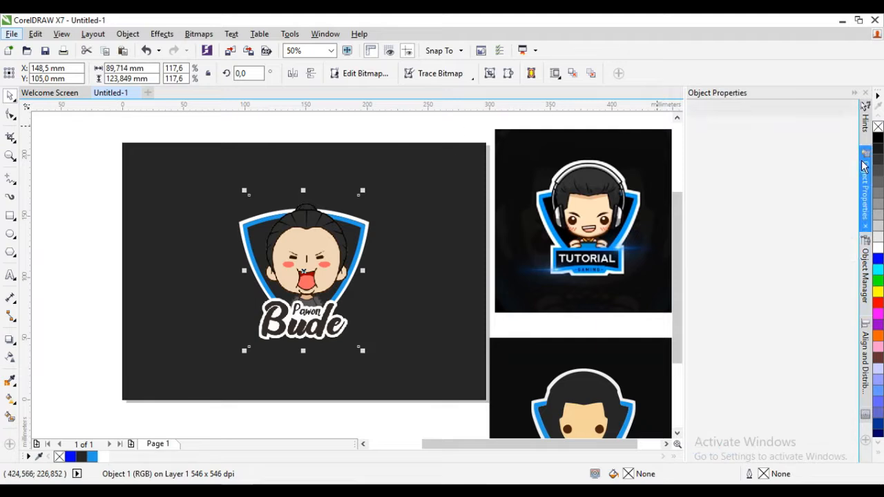
left_click(696, 108)
left_click(74, 226)
- Draw a rectangle about 230 × 159 mm around the badge and try shaping it with the character image
key("F6")
left_click_drag(179, 366, 460, 173)
left_click(865, 283)
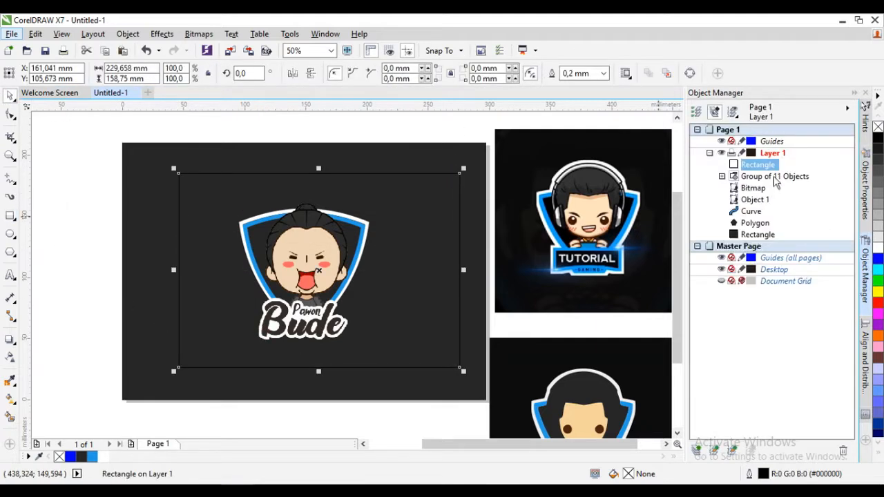
left_click(758, 188, "shift")
left_click(786, 194)
left_click(305, 272)
left_click(754, 188)
left_click(755, 200)
left_click(757, 165, "ctrl")
left_click(448, 74)
- Move the resulting box-shaped curve off the character, and delete both it and the surrounding rectangle
left_click_drag(310, 256, 390, 229)
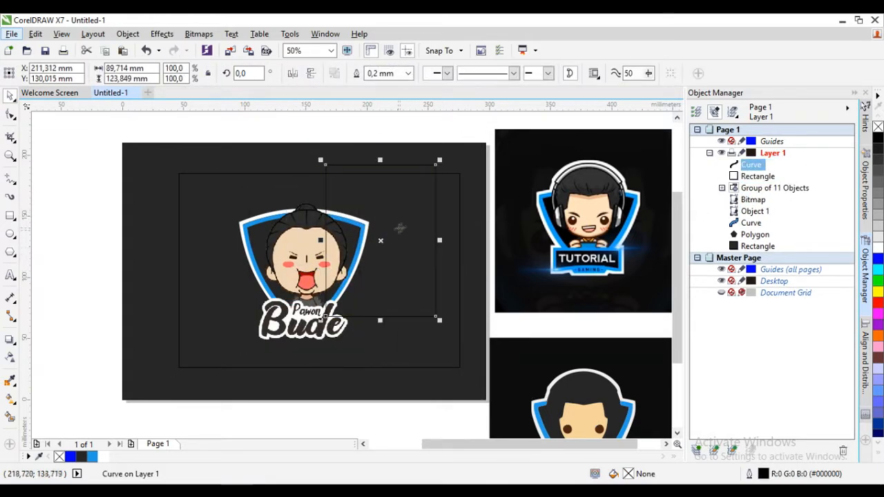
key("Delete")
left_click(431, 226)
key("Delete")
- Draw a circle about 23 mm in diameter around the character's hair bun
scroll(331, 283, "up", 2)
scroll(331, 283, "down", 2)
scroll(387, 311, "up", 2)
scroll(419, 343, "down", 2)
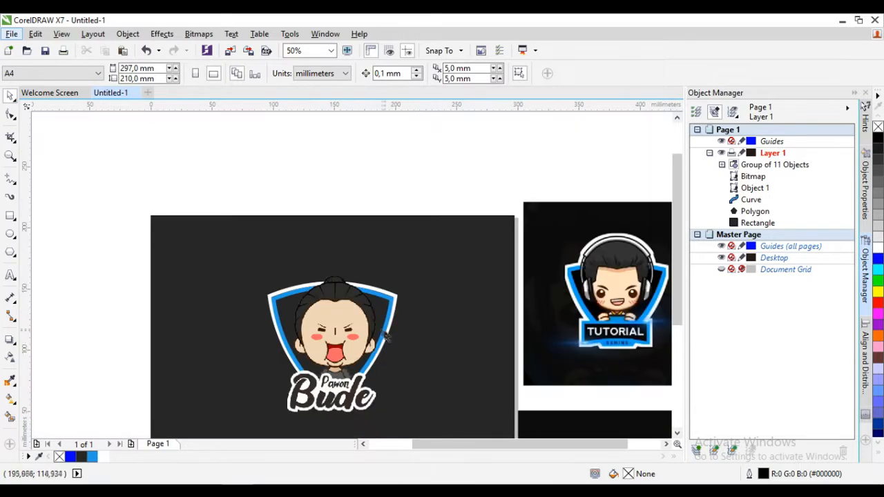
scroll(364, 321, "up", 4)
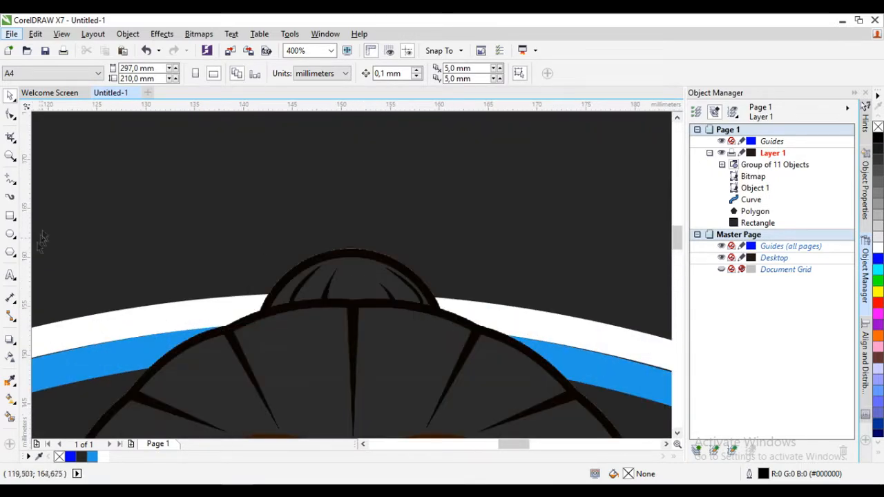
left_click(11, 233)
mouse_move(330, 320)
left_mouse_down()
mouse_move(446, 437)
mouse_move(349, 330)
left_mouse_up()
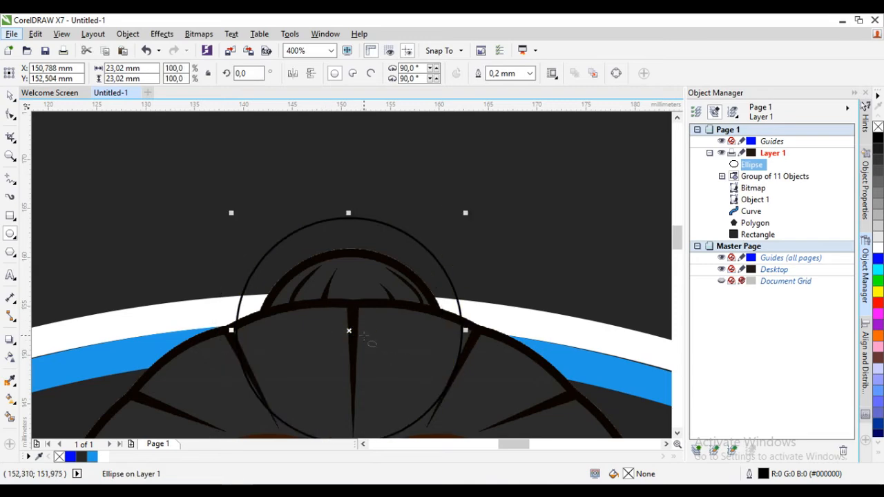
- Give the circle around the hair bun a white fill and outline, and place it behind the badge just above the background
left_click(877, 247)
right_click(878, 247)
scroll(522, 273, "down", 1)
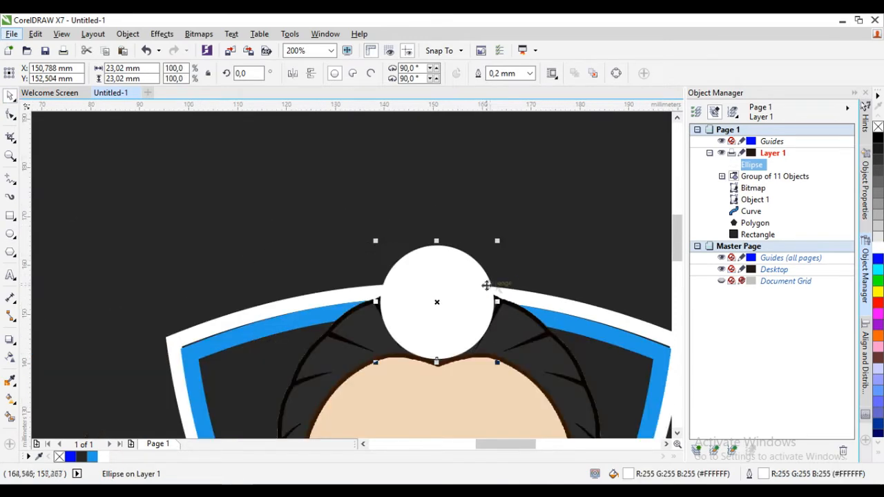
key("shift+Page_Down")
key("ctrl+Page_Up")
scroll(499, 278, "down", 1)
left_click(498, 249)
scroll(498, 248, "right", 4)
scroll(498, 250, "down", 1)
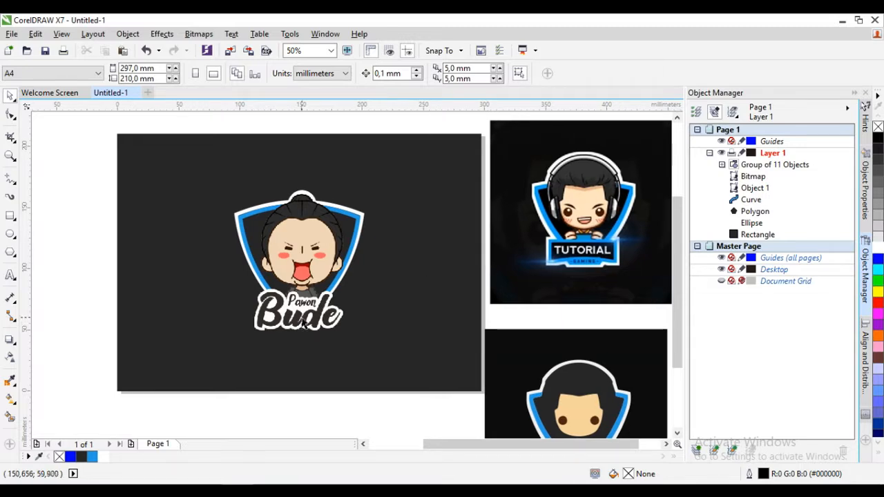
- Draw a trapezoid basic shape about 137 × 38 mm and centre it on the page
scroll(307, 319, "up", 1)
left_click(12, 253)
left_click(55, 250)
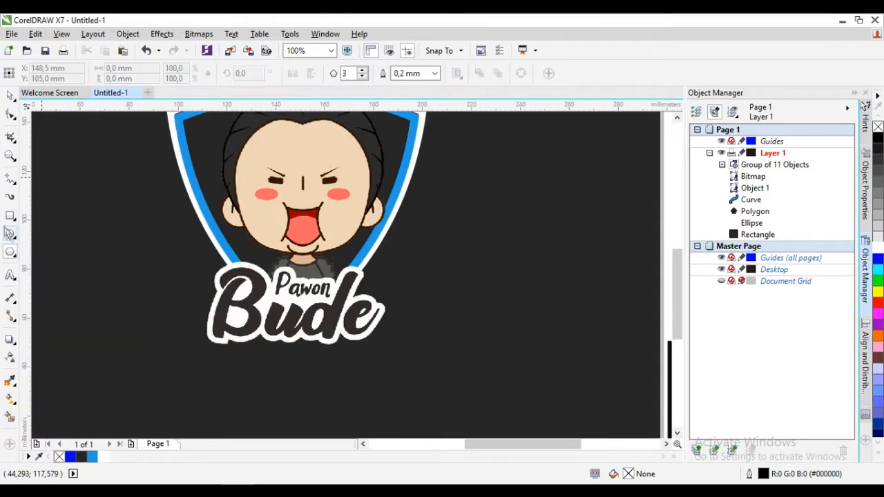
left_click(12, 254)
left_click(62, 331)
left_click(335, 73)
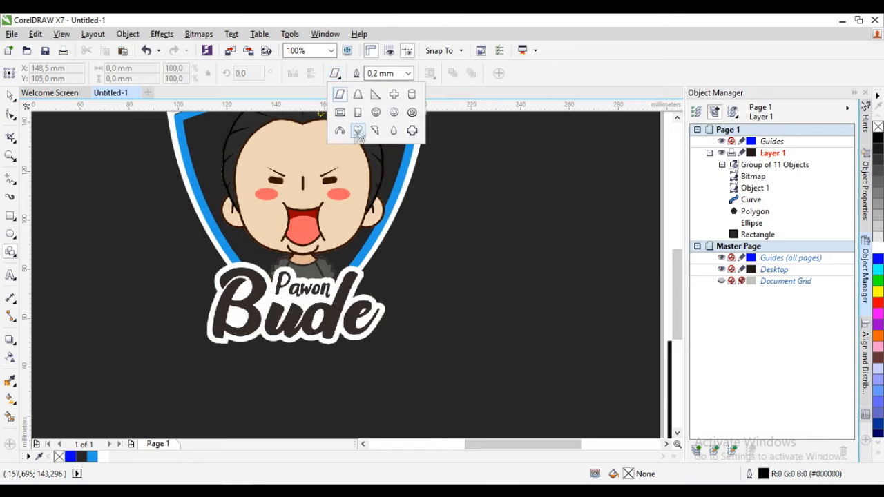
left_click(359, 96)
left_click_drag(129, 359, 463, 266)
key("p")
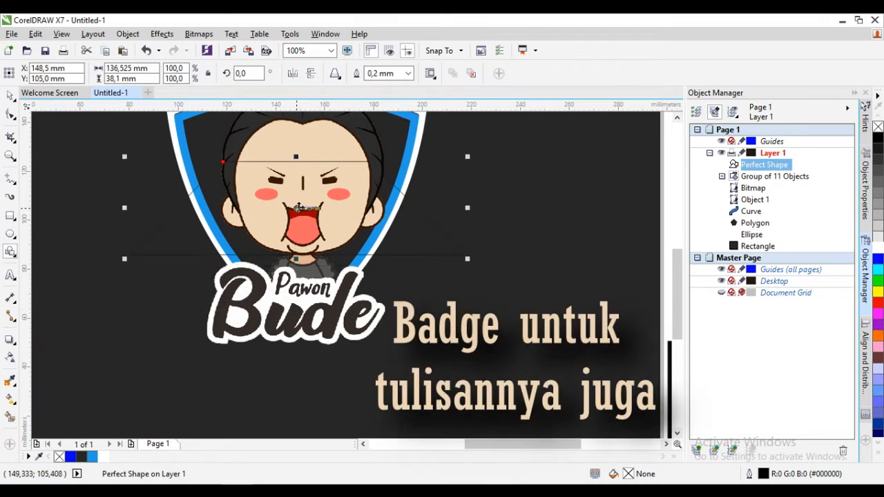
- Position the trapezoid around the Pawon Bude lettering with a slightly narrower top edge and a blue outline
left_click_drag(297, 208, 289, 318)
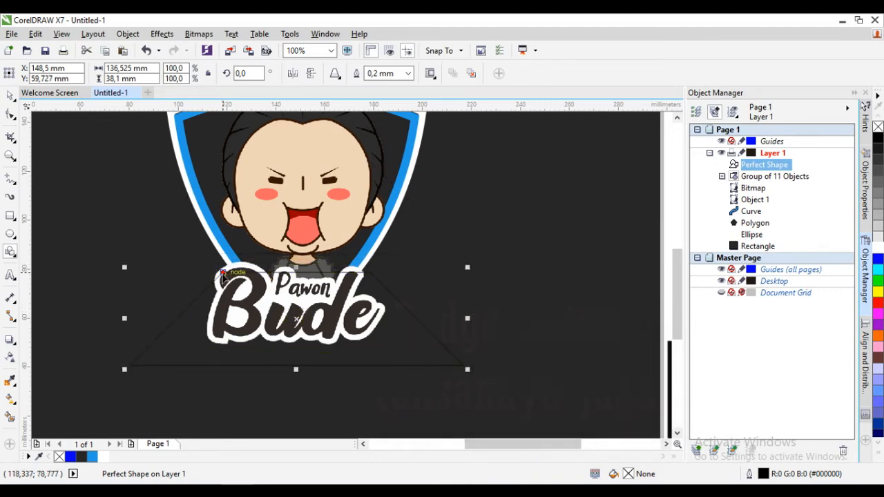
left_click_drag(233, 274, 237, 274)
left_click_drag(297, 316, 298, 310)
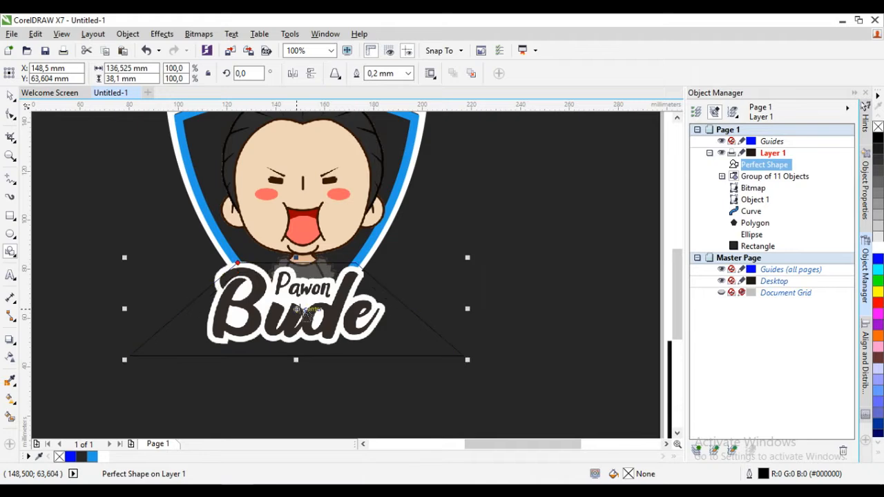
right_click(93, 456)
- Select the white-outlined shield polygon and reduce its height to about 99 mm to even out the border, keeping a 3.0 mm outline
scroll(320, 145, "down", 1)
scroll(257, 127, "up", 3)
key("space")
left_click(148, 144)
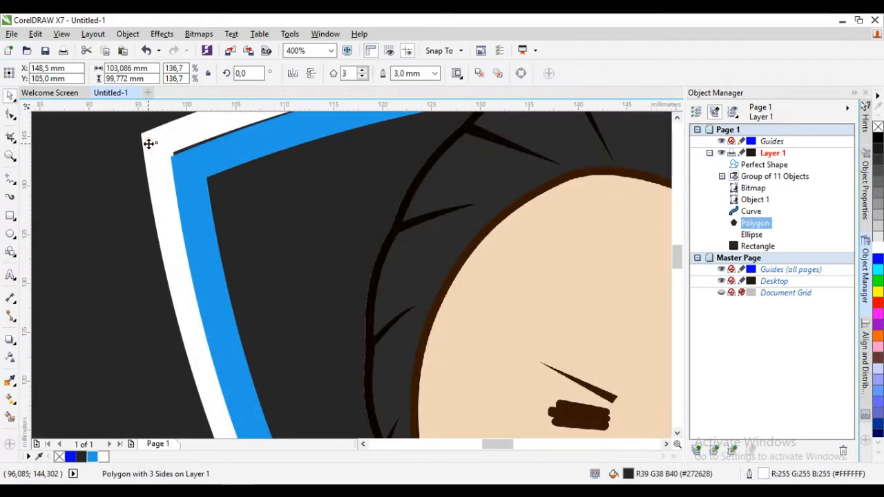
scroll(148, 144, "down", 3)
scroll(295, 175, "up", 2)
left_click_drag(295, 176, 295, 184)
scroll(294, 185, "down", 1)
scroll(294, 398, "up", 1)
scroll(294, 398, "down", 1)
scroll(278, 169, "up", 3)
left_click_drag(406, 286, 406, 276)
scroll(406, 276, "down", 2)
scroll(225, 335, "up", 1)
scroll(262, 331, "down", 3)
scroll(306, 387, "up", 1)
scroll(307, 367, "down", 1)
scroll(306, 367, "up", 1)
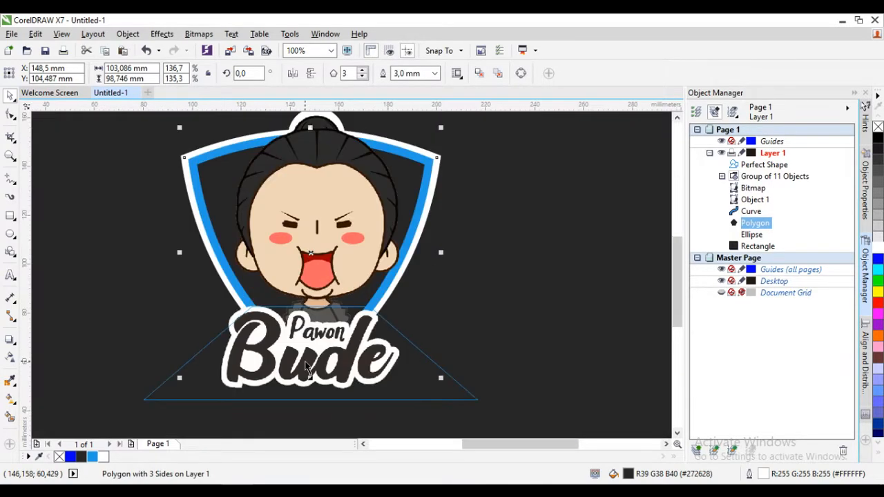
scroll(324, 338, "down", 1)
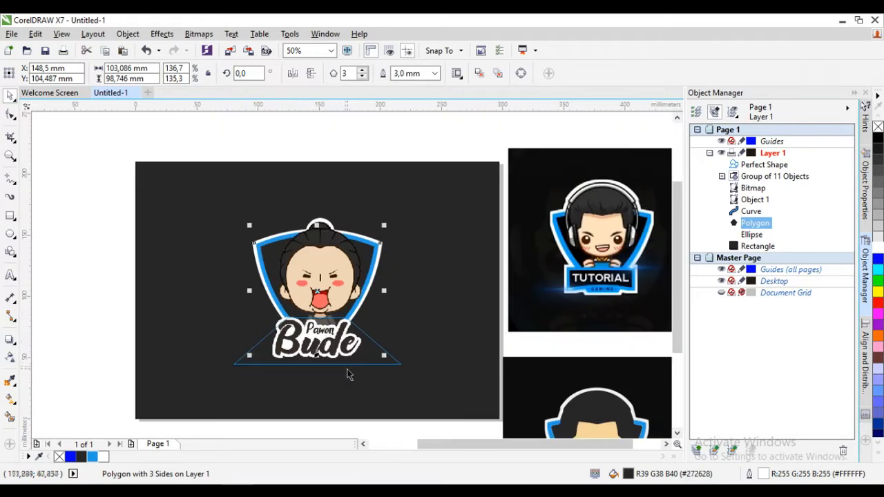
left_click(435, 73)
left_click(422, 196)
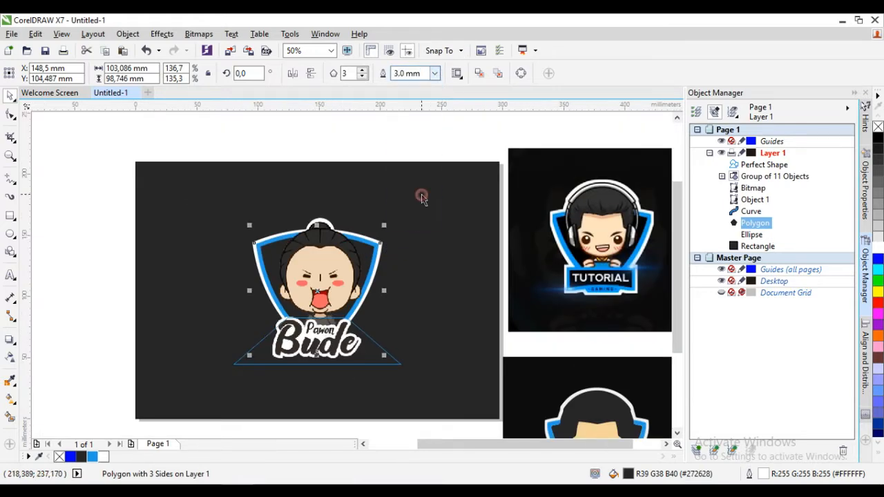
- Set the trapezoid's outline to 3.0 mm and place it behind the badge, just above the background
left_click(396, 360)
left_click(409, 74)
left_click(399, 195)
key("shift+Page_Down")
key("ctrl+Page_Up")
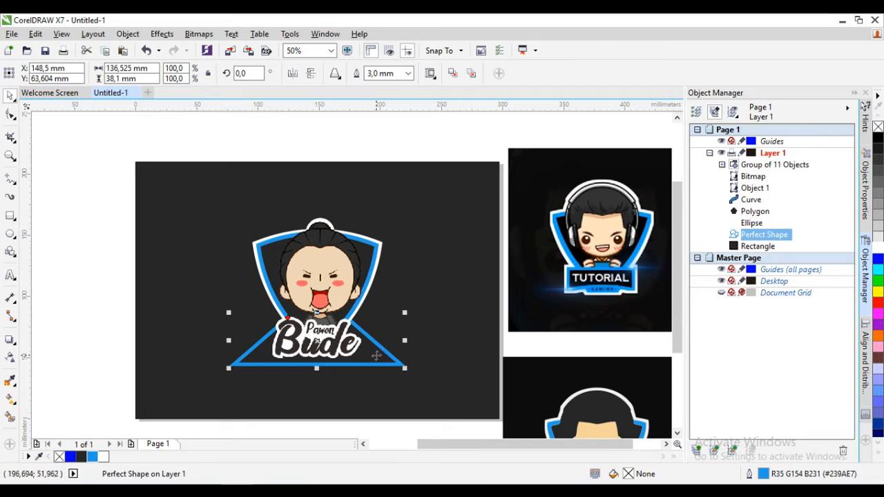
- Bring the trapezoid to the front, narrow its top edge and lower its height to about 31 mm
scroll(377, 355, "up", 2)
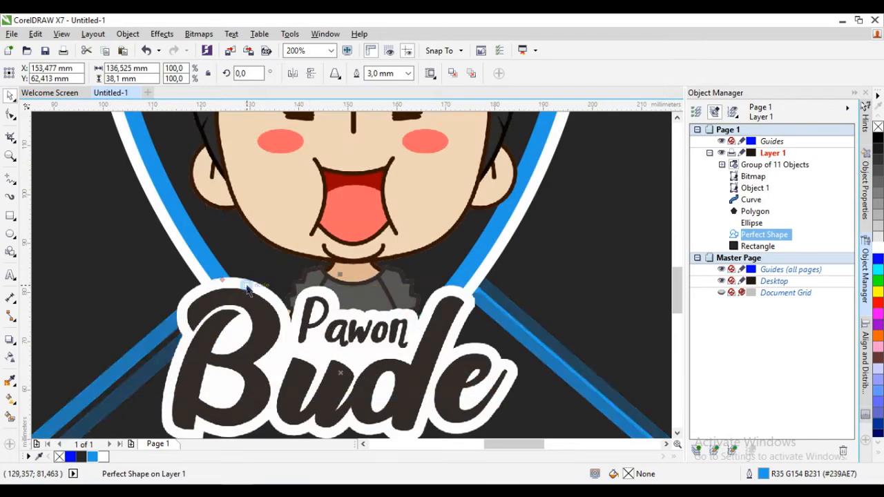
scroll(335, 348, "down", 2)
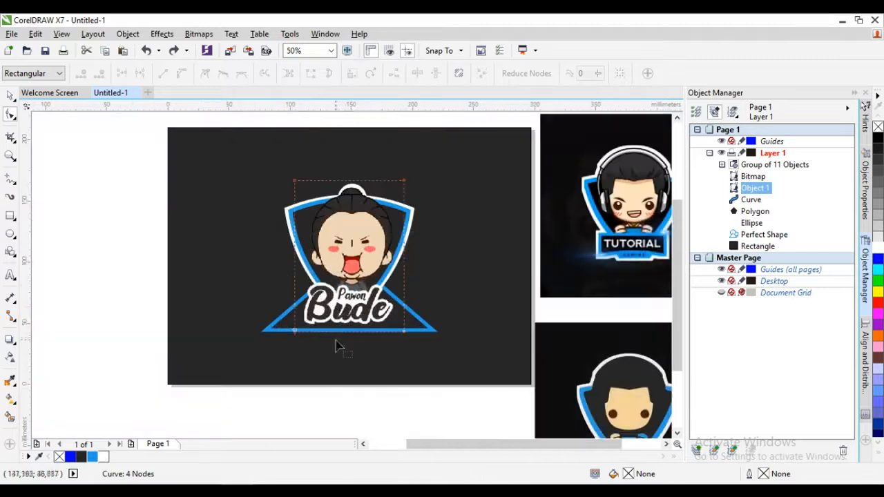
scroll(304, 230, "up", 1)
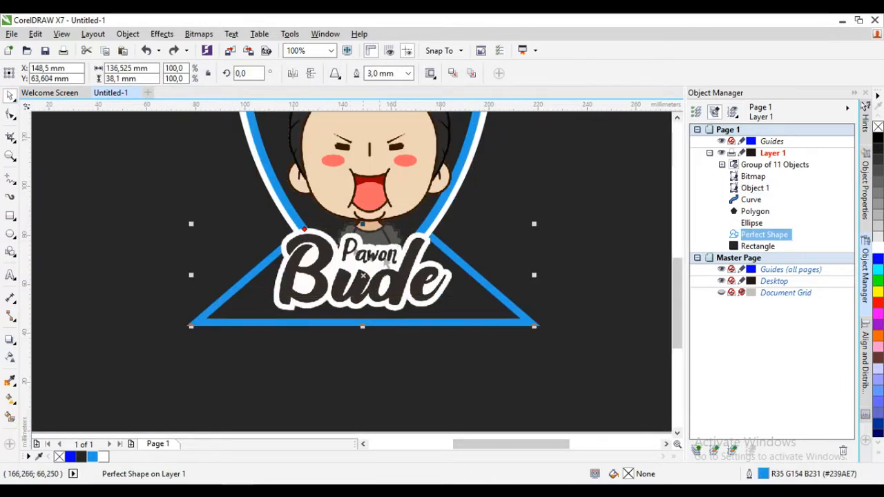
key("shift+Page_Up")
left_click_drag(305, 230, 343, 245)
key("ctrl+z")
left_click(10, 113)
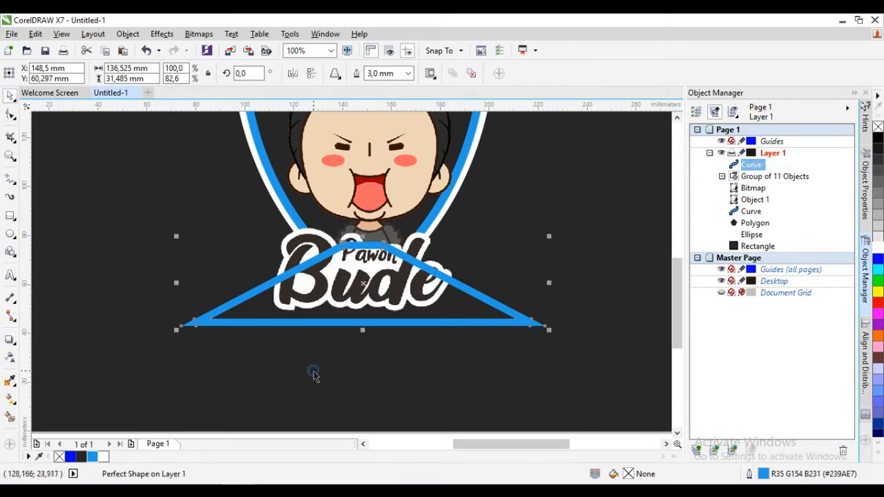
key("shift+Page_Down")
key("ctrl+Page_Up")
left_click(252, 315)
left_click(262, 304)
left_click(233, 315)
left_click_drag(223, 376, 274, 344)
key("ctrl+z")
left_click_drag(246, 318, 214, 364)
left_click_drag(268, 290, 232, 315)
key("ctrl+z")
key("ctrl+z")
key("ctrl+z")
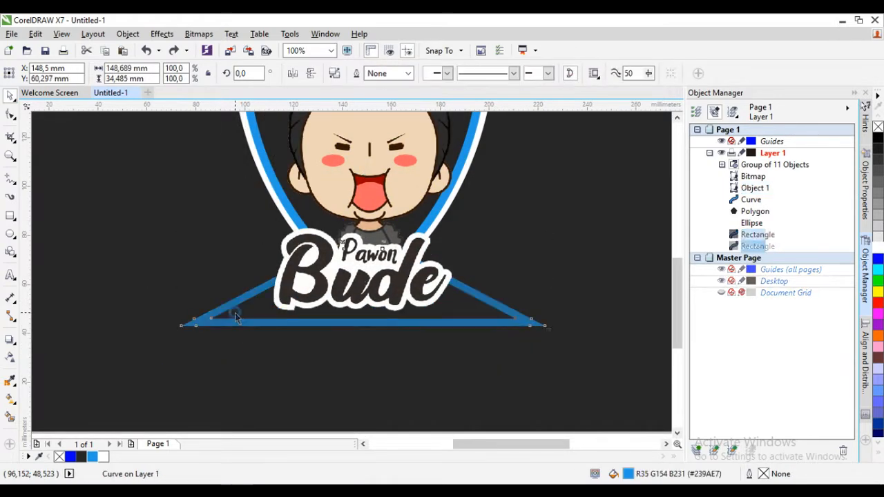
key("ctrl+z")
key("ctrl+z")
- Fill the trapezoid with dark grey #272628 and convert its blue outline to a separate object
left_click(252, 428)
left_click(199, 312)
left_click(85, 455)
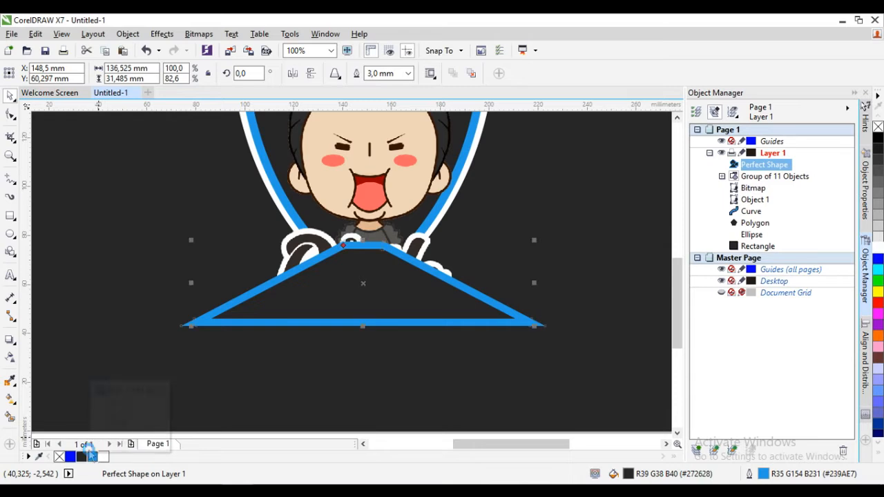
key("ctrl+shift+q")
mouse_move(550, 236)
left_mouse_down()
mouse_move(588, 228)
mouse_move(539, 239)
left_mouse_up()
key("ctrl+z")
- Give the dark trapezoid a 5.0 mm white outline and send it to the back of the layer
left_click(437, 296)
right_click(104, 457)
left_click(408, 73)
left_click(389, 194)
key("shift+Page_Down")
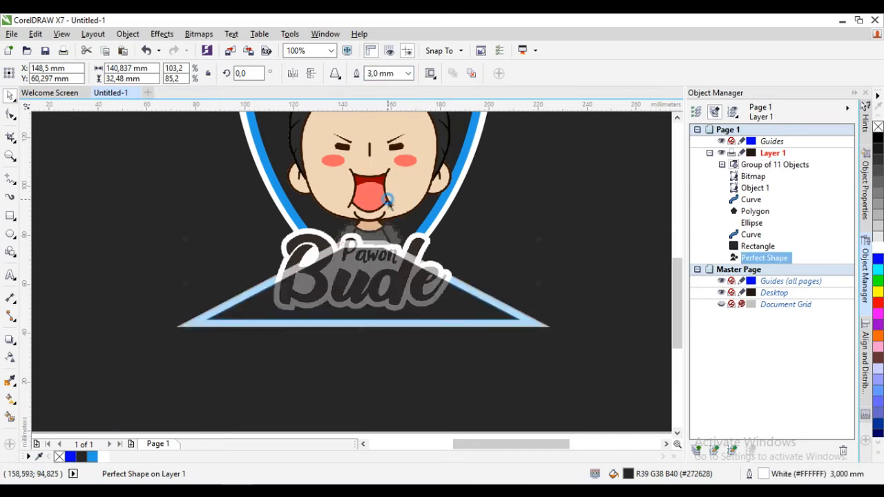
left_click(408, 73)
left_click(399, 212)
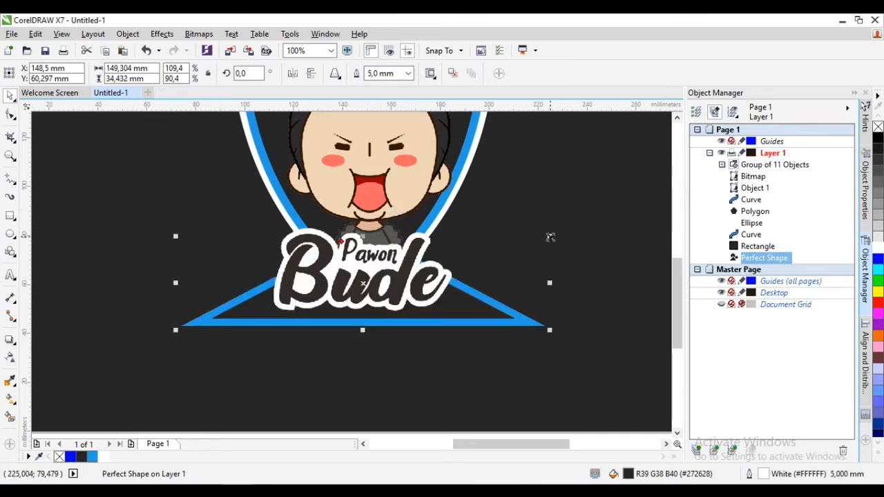
- Raise the white-outlined trapezoid just above the background and resize it to about 149 × 42 mm
key("ctrl+Page_Up")
key("ctrl+z")
key("ctrl+z")
key("ctrl+shift+z")
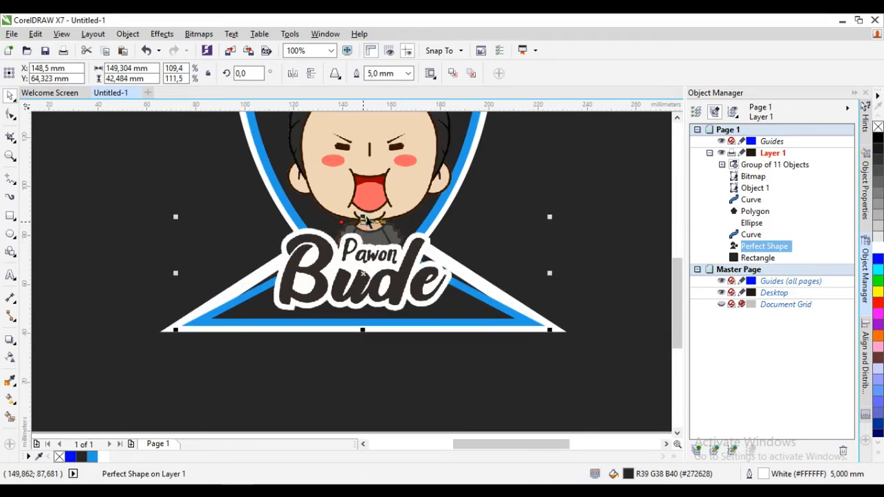
- Select the blue border curve and the white-outlined trapezoid together and reshape them to about 116 × 47 mm around the lettering
left_click(370, 228, "shift")
left_click_drag(370, 228, 362, 216)
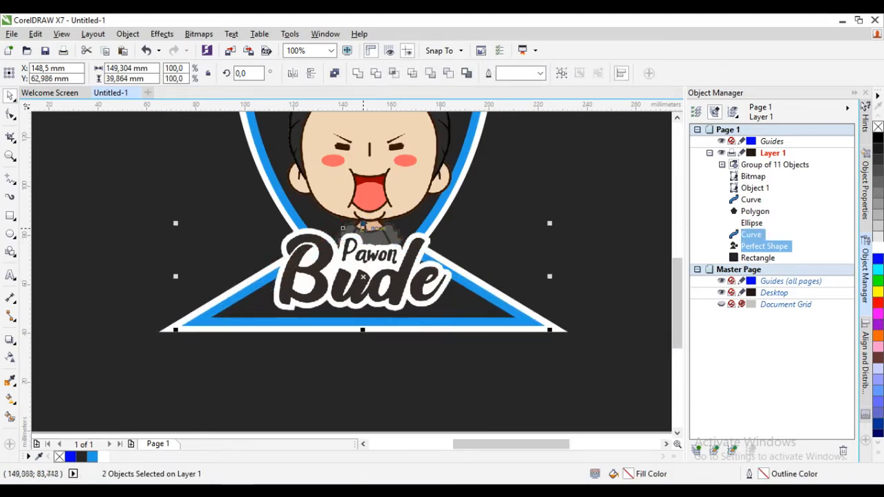
left_click_drag(363, 330, 362, 321)
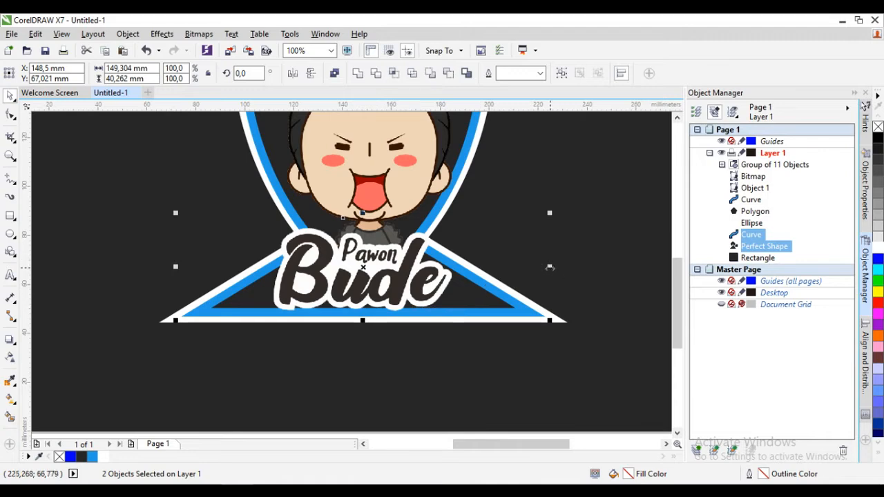
left_click_drag(550, 268, 509, 267)
left_click_drag(362, 212, 362, 203)
mouse_move(363, 320)
left_mouse_down()
mouse_move(363, 330)
mouse_move(367, 321)
left_mouse_up()
scroll(363, 325, "up", 2)
scroll(372, 255, "down", 5)
scroll(386, 252, "up", 3)
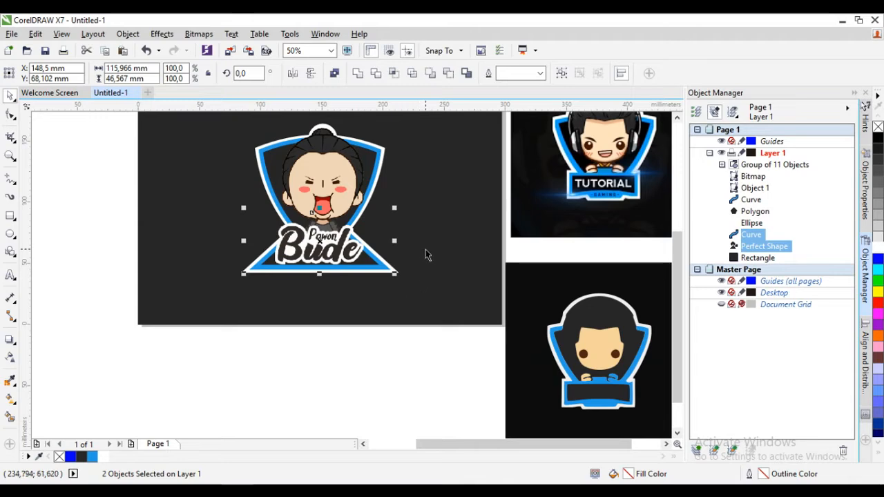
scroll(337, 288, "up", 2)
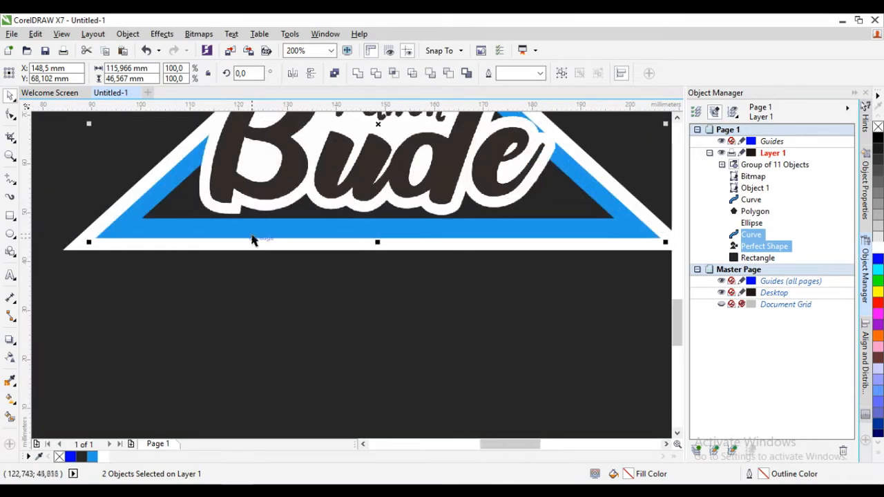
- Set rounded outline corners on the trapezoid badge and on the shield
scroll(250, 239, "down", 1)
left_click(864, 154)
left_click(694, 108)
left_click(818, 202)
left_click(450, 387)
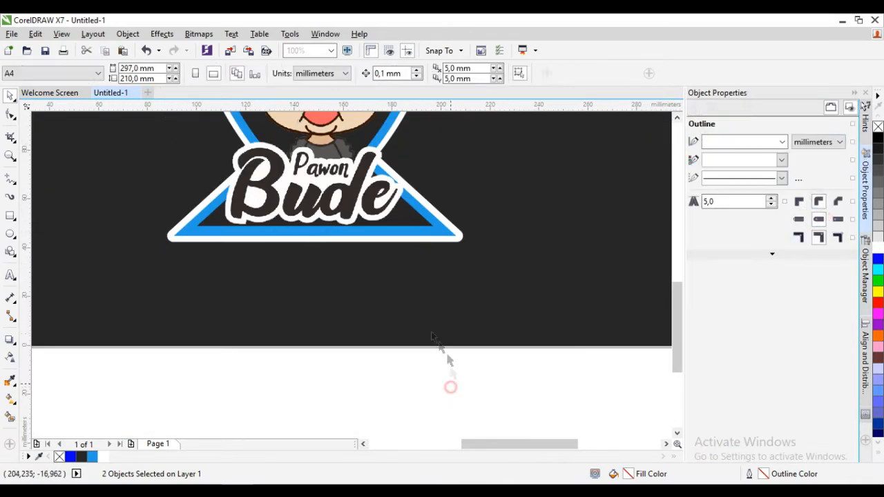
scroll(450, 387, "down", 1)
scroll(442, 212, "up", 1)
left_click(447, 174)
left_click(818, 202)
- Group the six selected badge objects and enlarge the group to about 197 × 210 mm, centred on the page
scroll(474, 405, "down", 3)
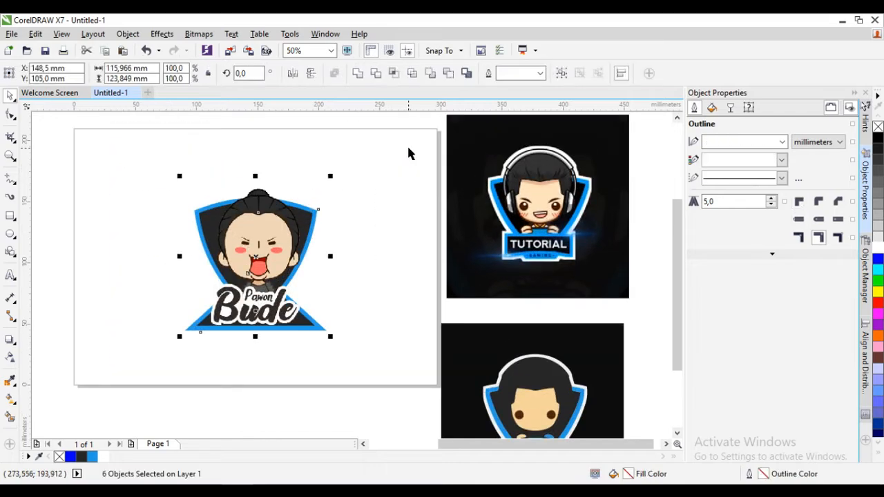
key("ctrl+g")
left_click_drag(330, 177, 521, 135)
left_click_drag(409, 138, 442, 210)
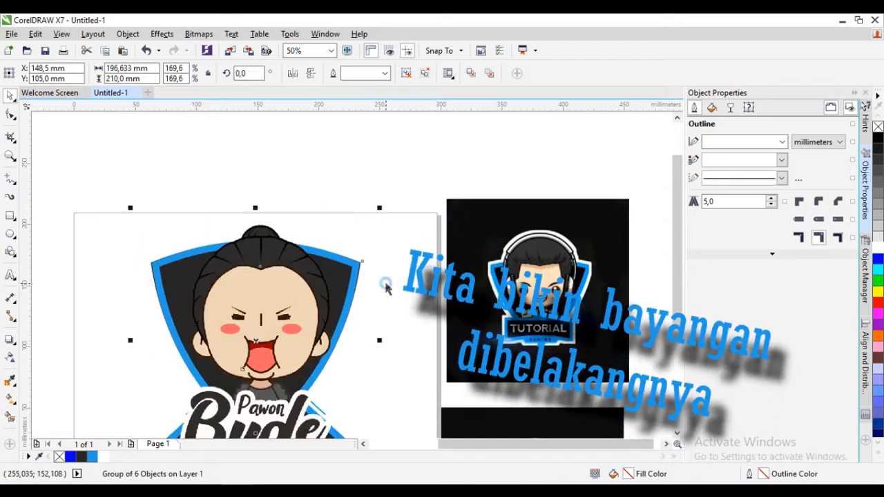
- Apply a uniform 50% transparency to the enlarged badge group
left_click(730, 107)
left_click(714, 165)
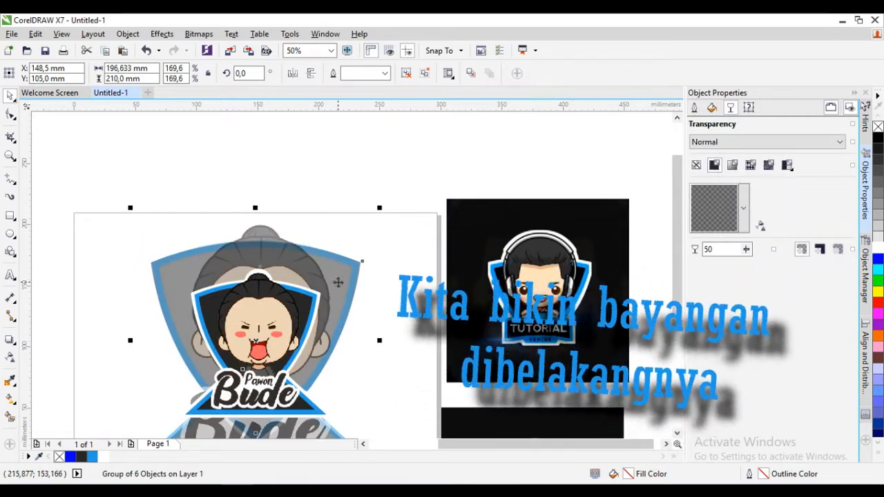
scroll(337, 282, "down", 3)
- Add a page-sized 297 × 210 mm background rectangle filled with dark grey #272628
double_click(10, 215)
left_click(81, 456)
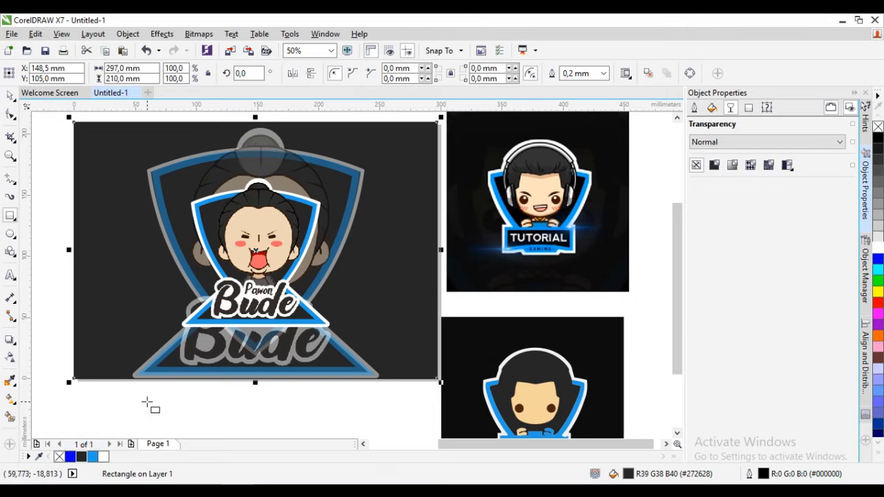
left_click(306, 416)
- Set the enlarged badge group's uniform transparency to 90%
left_click(11, 96)
left_click(352, 178)
left_click(743, 208)
left_click(836, 364)
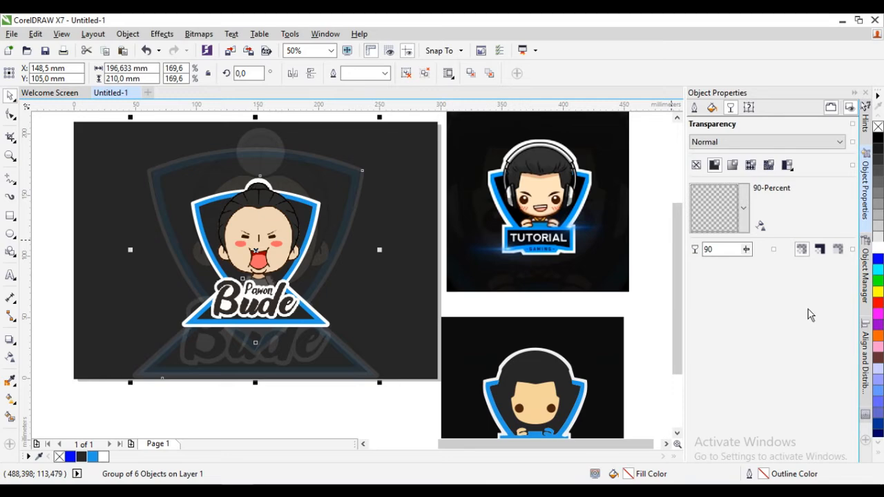
left_click(331, 405)
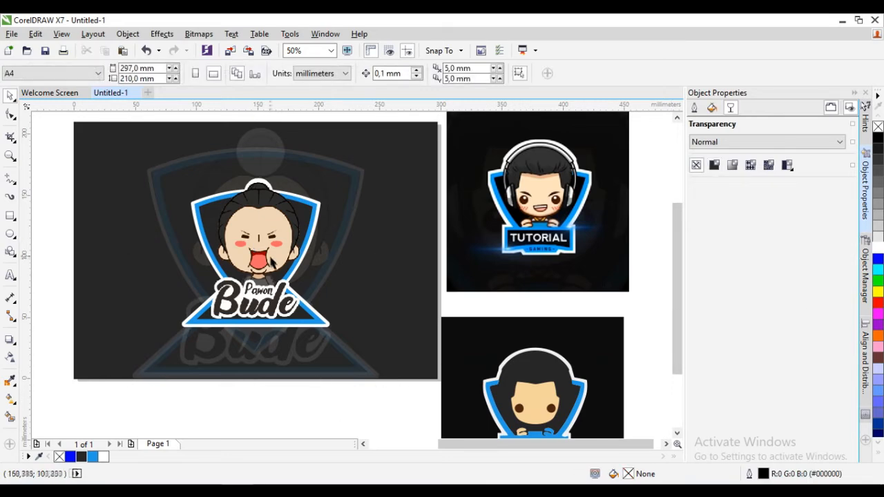
left_click(377, 303)
scroll(342, 358, "down", 1)
left_click_drag(364, 373, 420, 393)
left_click(424, 402)
scroll(452, 296, "up", 1)
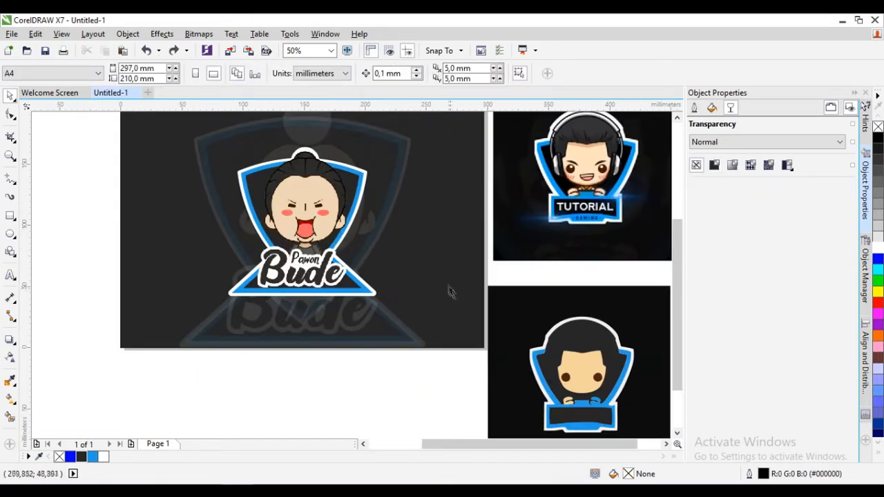
- Draw a five-pointed star beside the badge and flatten it into a thin streak about 91 × 4 mm
left_click(10, 252)
left_click(38, 256)
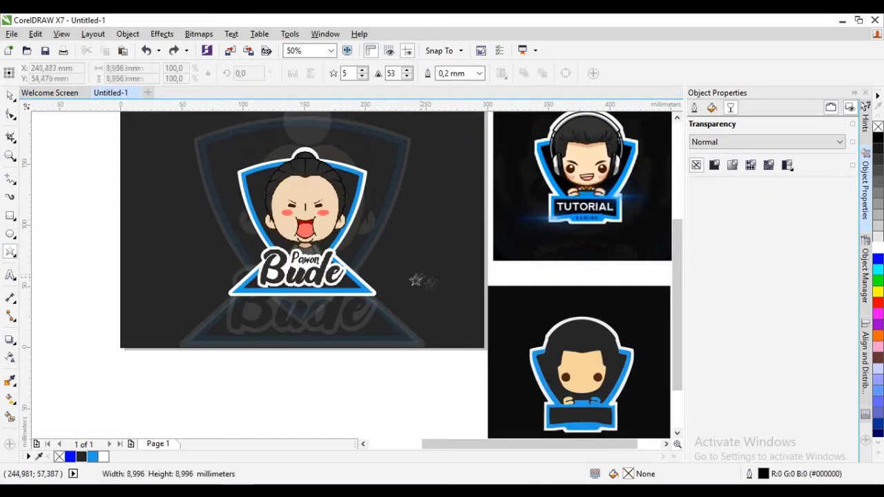
scroll(426, 290, "up", 1)
left_click_drag(439, 264, 420, 239)
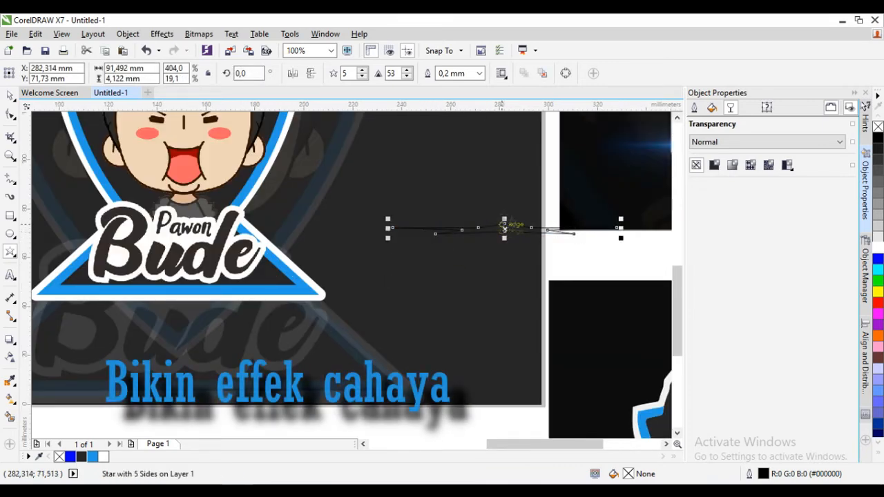
- Reshape the flattened star by pulling its inner nodes toward the centre to form sharp, needle-thin points
scroll(504, 228, "up", 2)
key("F10")
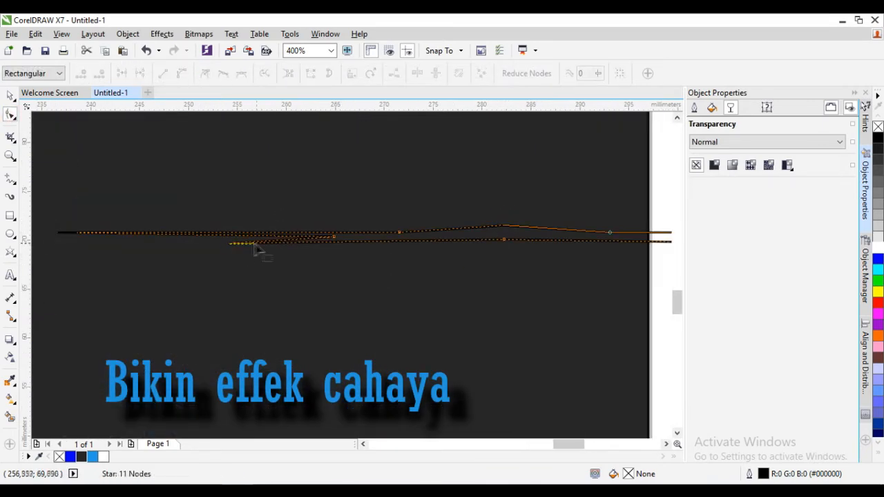
left_click_drag(333, 232, 473, 235)
scroll(476, 243, "down", 3)
scroll(506, 251, "up", 3)
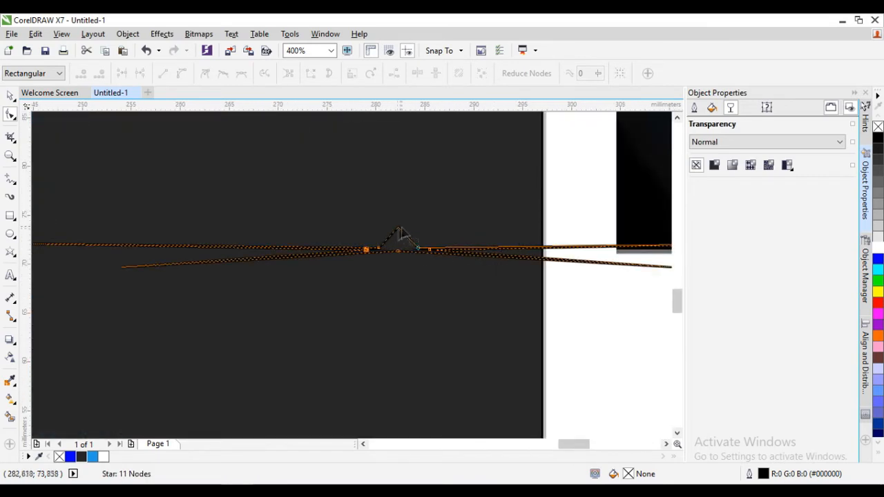
left_click_drag(417, 253, 401, 268)
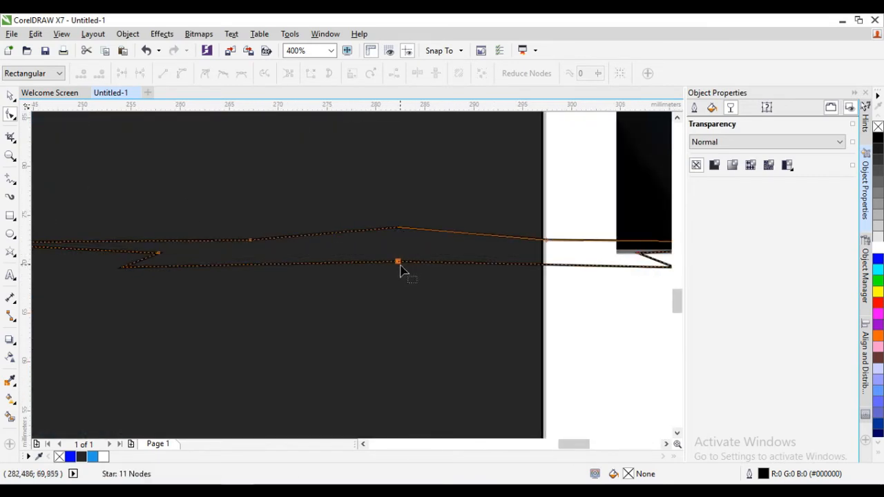
- Adjust the star to about 4.5 mm high with sharpness 89, and colour its fill and outline blue #239AE7
scroll(399, 250, "up", 4)
scroll(413, 201, "down", 4)
key("space")
left_click_drag(418, 188, 420, 195)
scroll(431, 226, "down", 1)
scroll(432, 227, "up", 2)
scroll(431, 228, "up", 2)
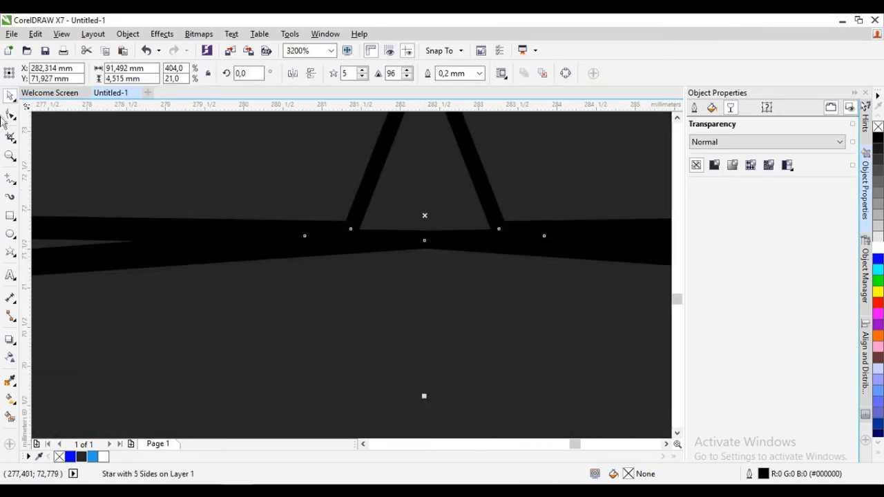
key("F10")
scroll(424, 255, "down", 6)
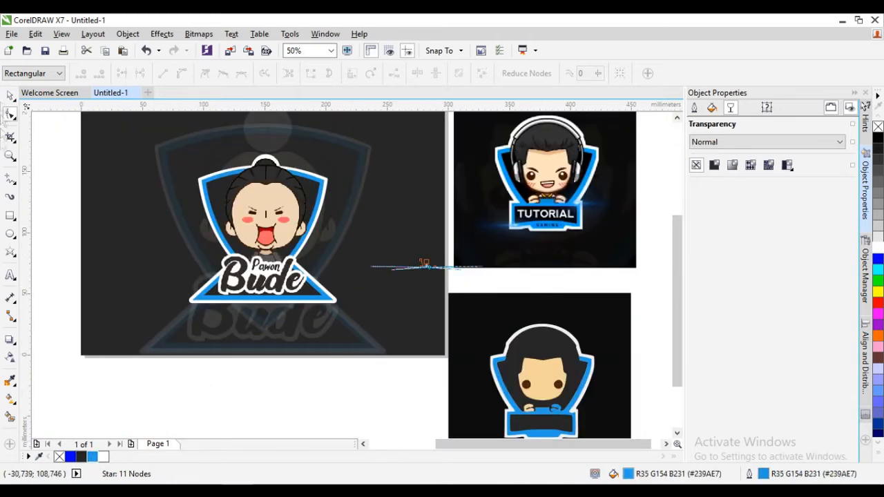
- Apply an elliptical fountain transparency to the blue star and set the gradient midpoint to 90%
left_click(10, 96)
left_click(714, 166)
left_click(743, 208)
left_click(854, 362)
scroll(404, 301, "up", 1)
left_click(732, 165)
left_click(786, 245)
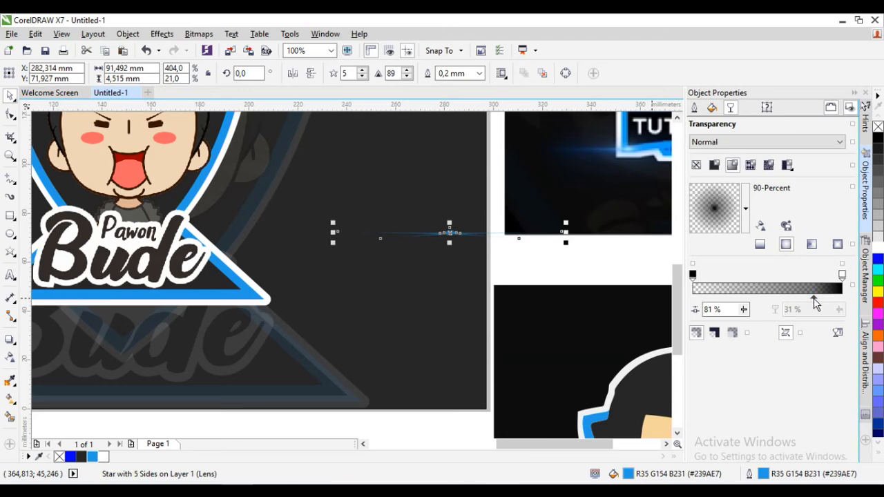
- Move the light streak onto the badge's right edge beside the lettering and place a copy across its lower-left edge
left_click_drag(450, 233, 283, 220)
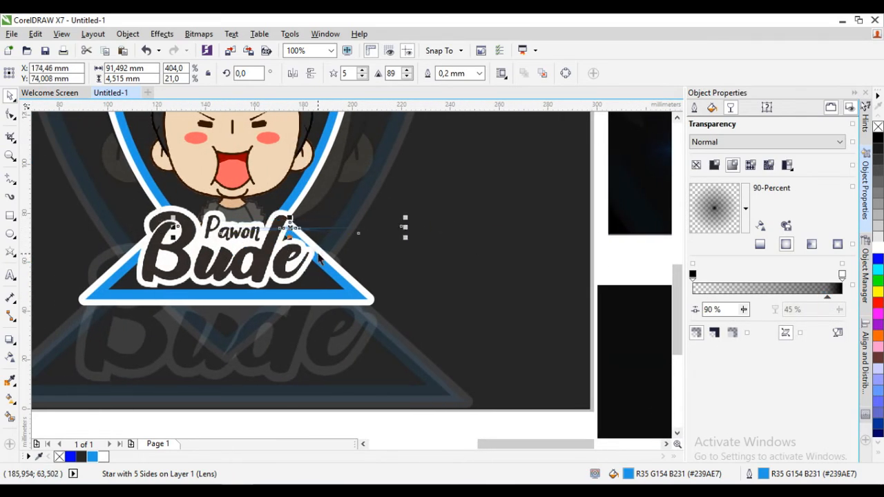
scroll(306, 318, "down", 2)
left_click(127, 284)
scroll(297, 301, "up", 1)
- Deselect everything and preview the finished badge artwork in full screen
left_click(558, 276)
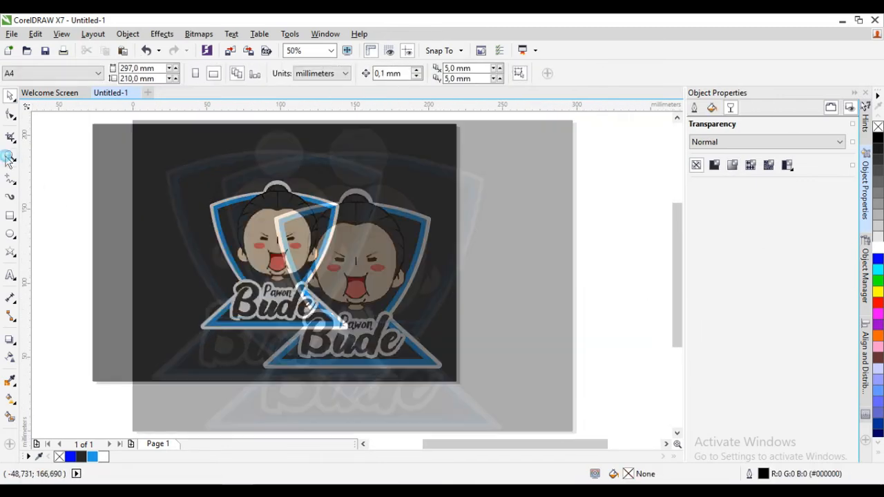
right_click(61, 143)
left_click(104, 148)
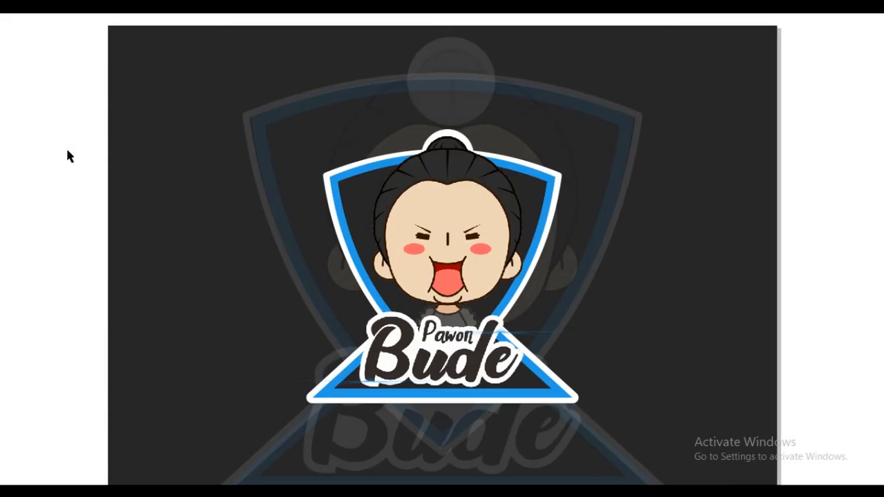